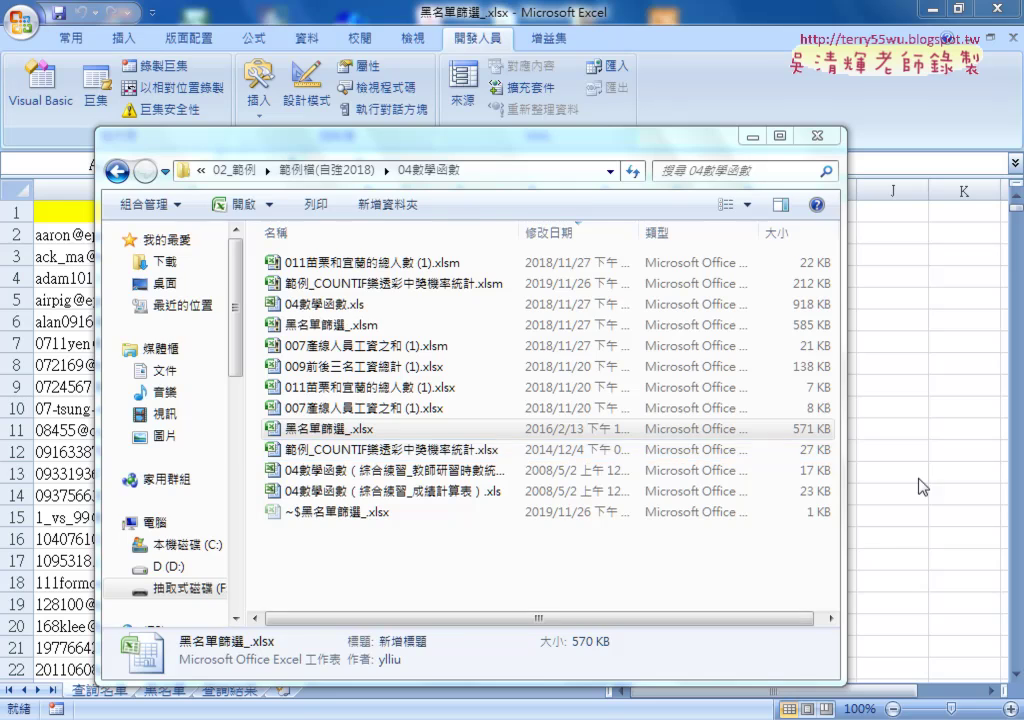
# Close the Open dialog and browse the 黑名單 email list from A2 down to row 22223 and back.
pyautogui.press('Escape')
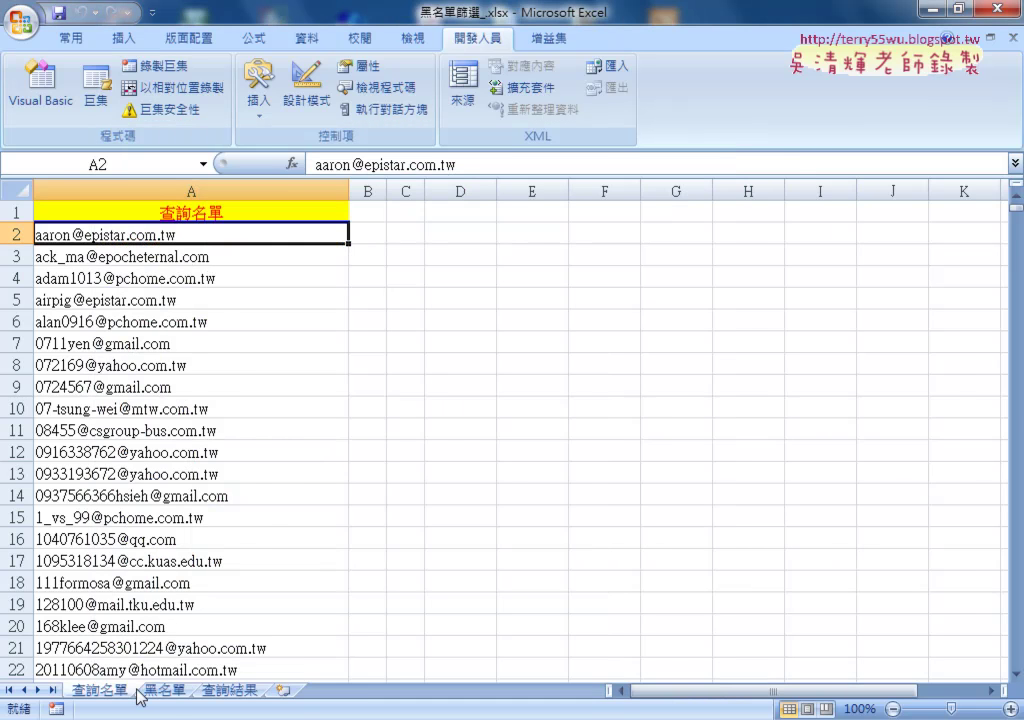
pyautogui.click(145, 692)
pyautogui.click(107, 692)
pyautogui.click(166, 698)
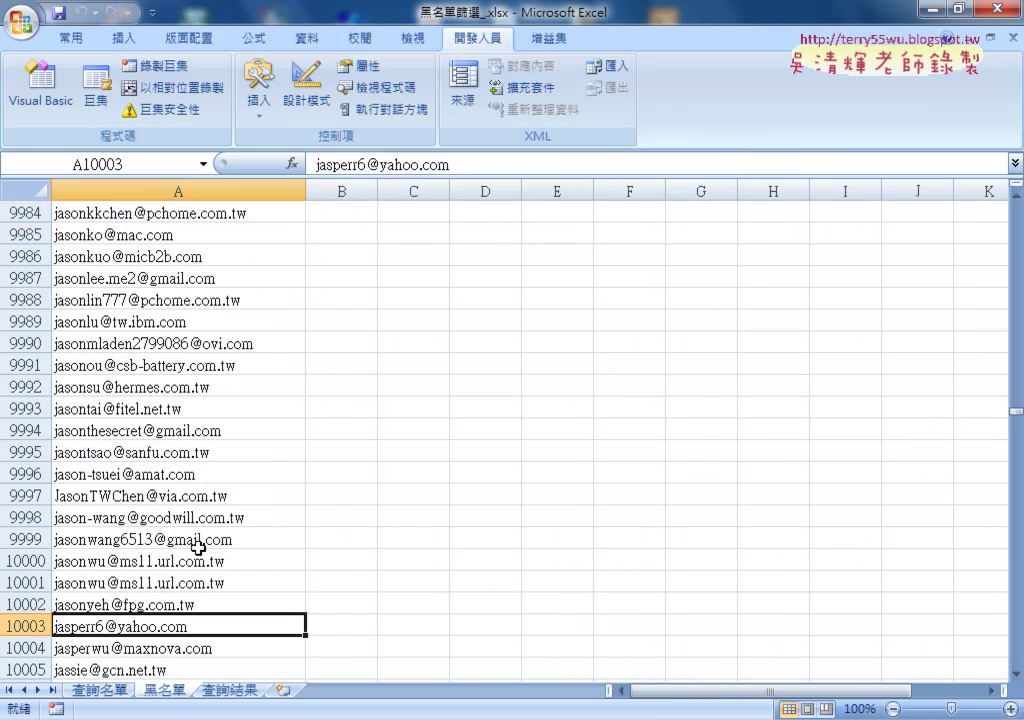
pyautogui.moveTo(1018, 412); pyautogui.dragTo(1018, 205)
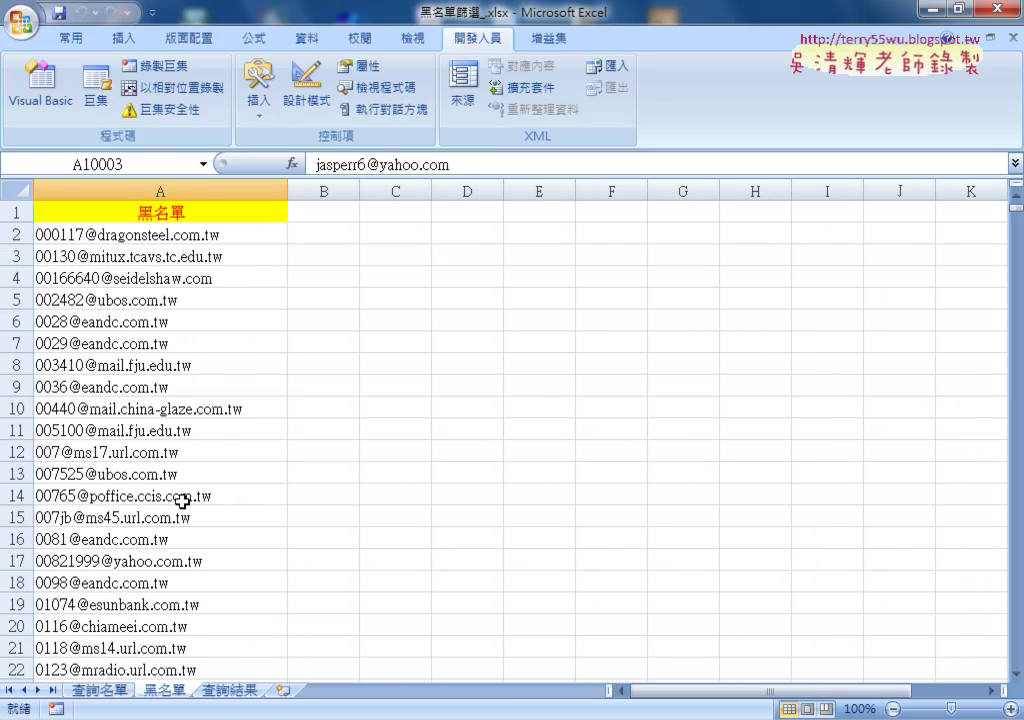
pyautogui.click(189, 230)
pyautogui.hotkey('ctrl', 'Down')
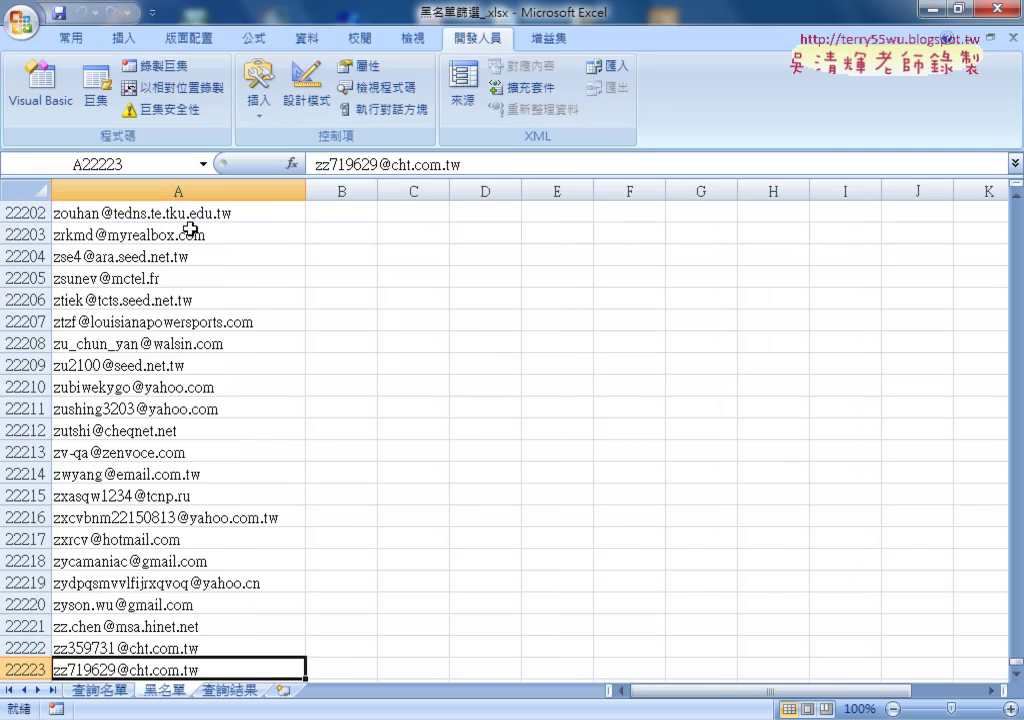
pyautogui.hotkey('ctrl', 'Up')
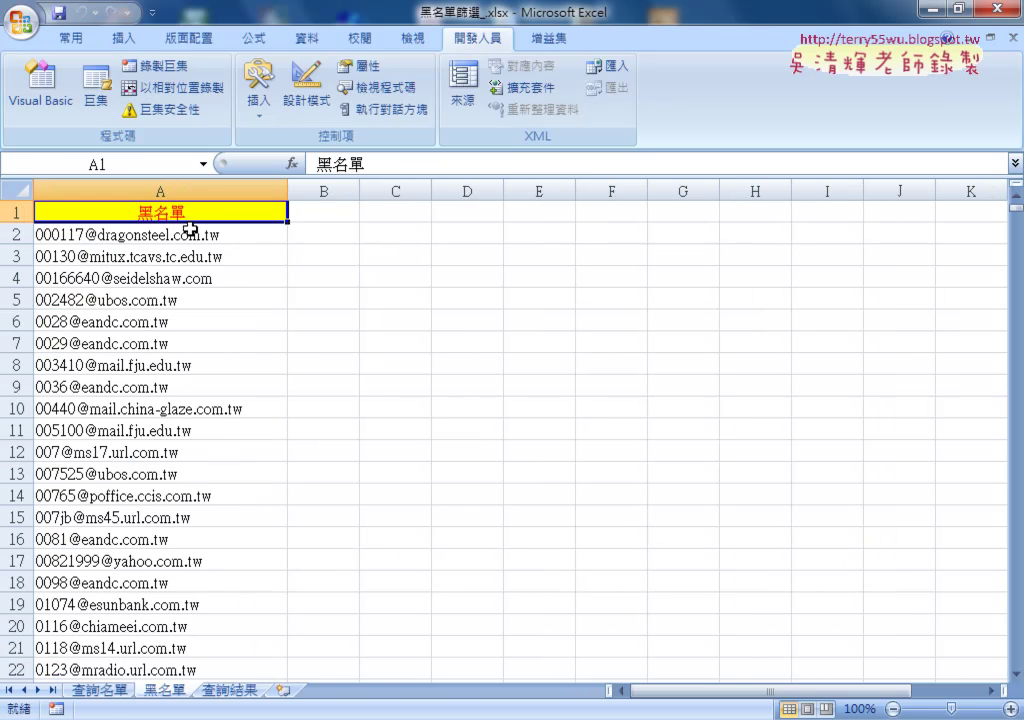
# Switch back to the 查詢名單 sheet of emails to be checked.
pyautogui.click(100, 690)
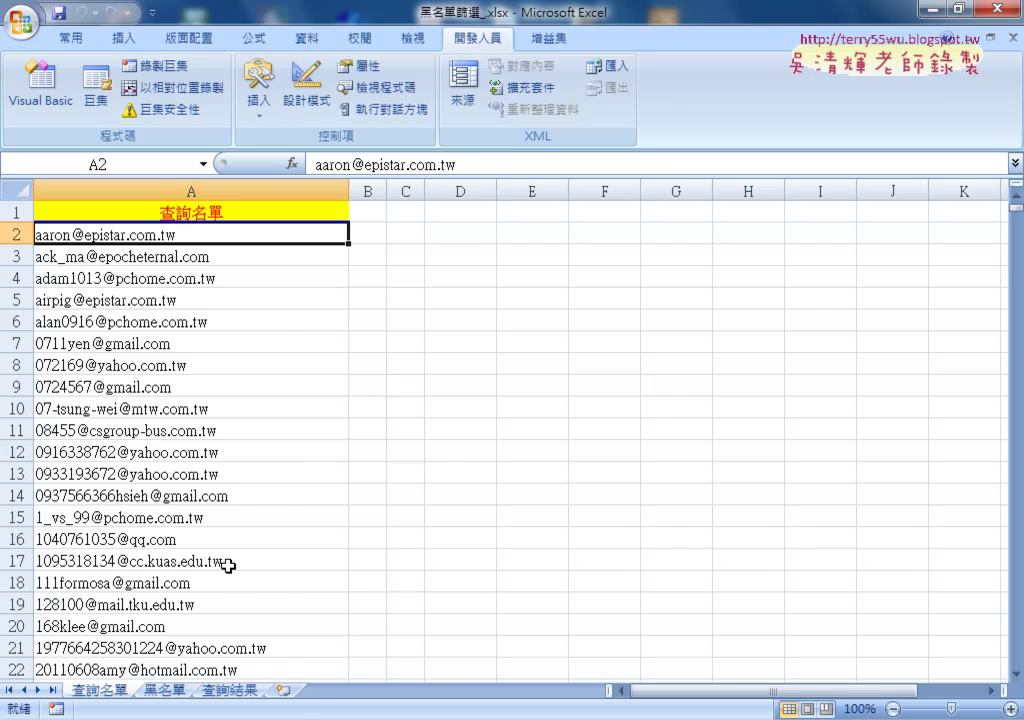
# Compare the 黑名單 and 查詢名單 sheets, then select cell B2 on 查詢名單.
pyautogui.click(172, 693)
pyautogui.click(118, 695)
pyautogui.click(160, 692)
pyautogui.click(321, 233)
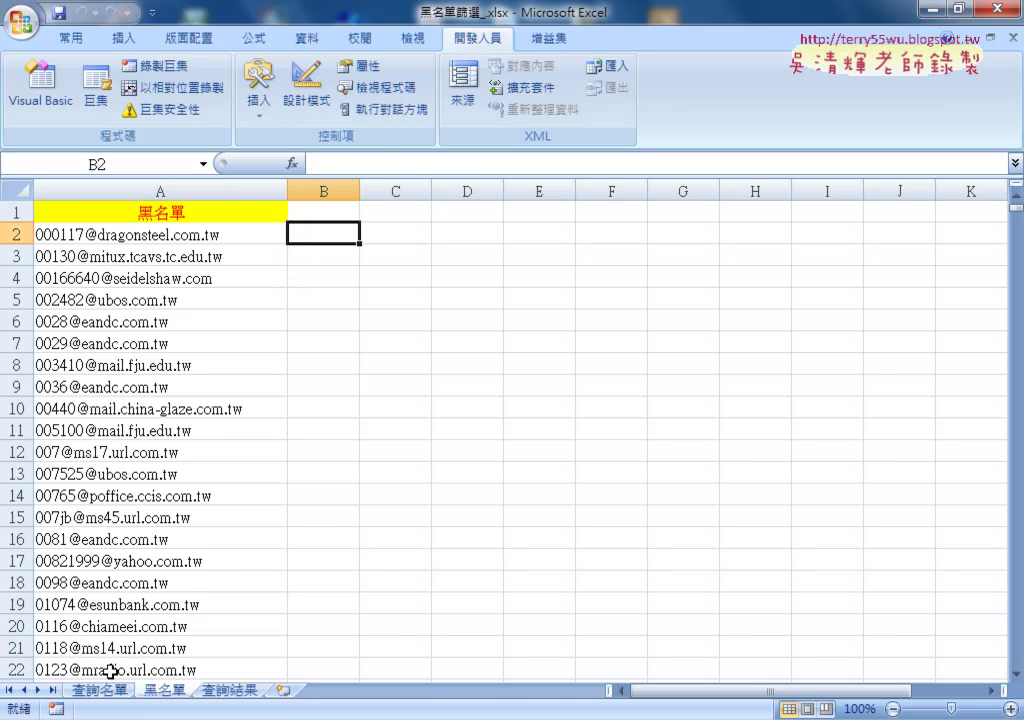
pyautogui.hotkey('ctrl', 'pageup')
pyautogui.click(377, 229)
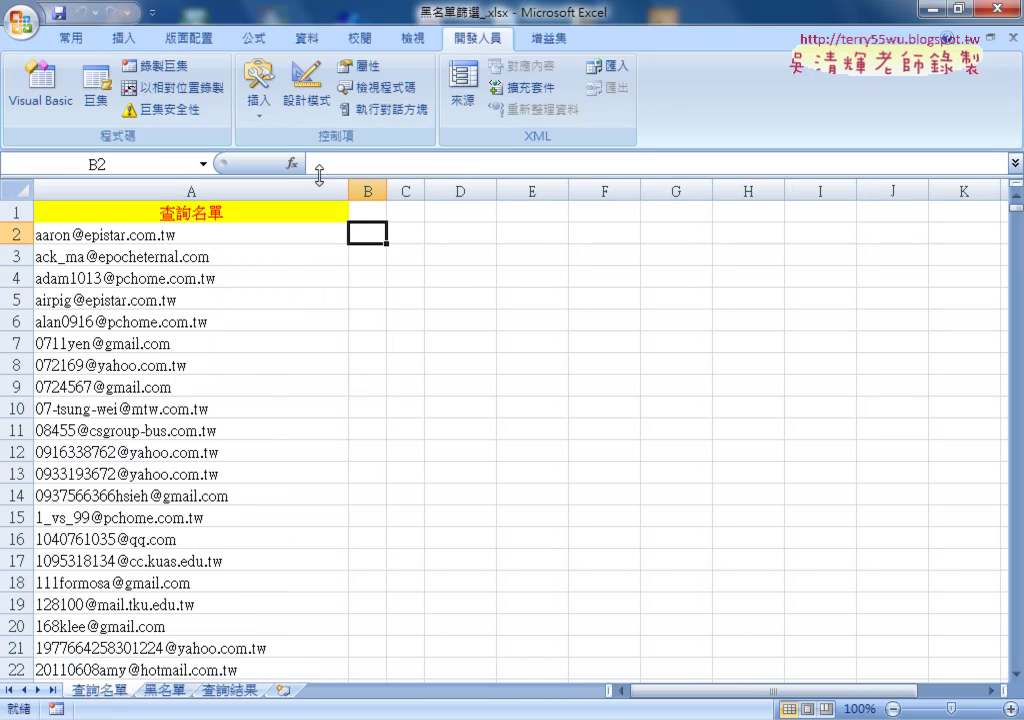
# Insert the COUNTIF function from the 統計 category into B2.
pyautogui.click(292, 163)
pyautogui.moveTo(523, 382); pyautogui.dragTo(530, 172)
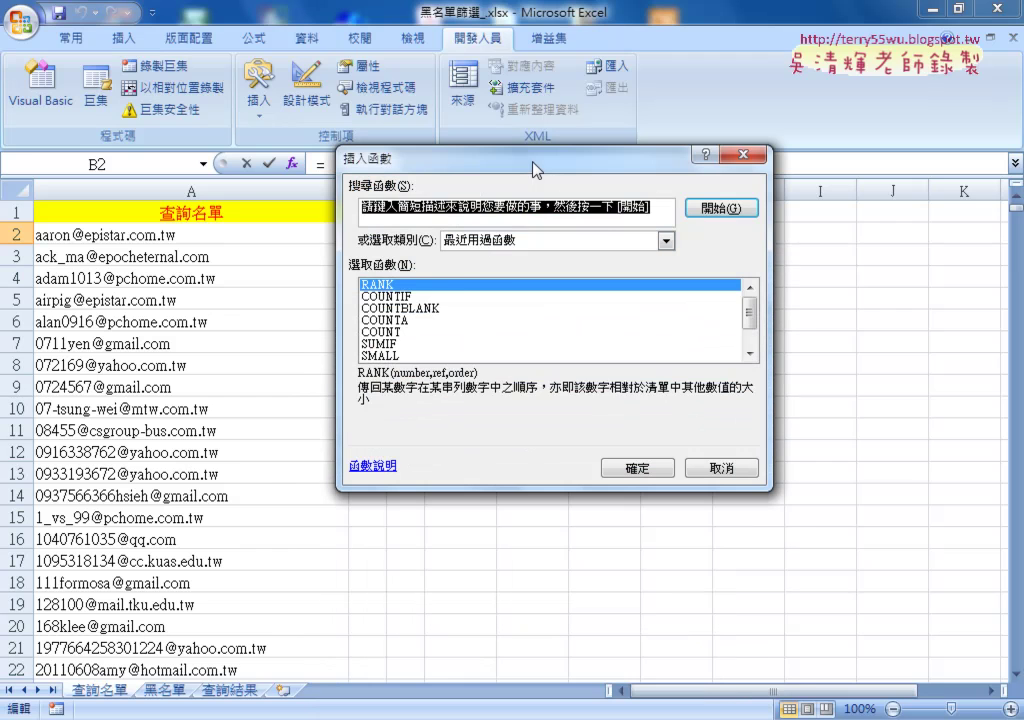
pyautogui.click(535, 243)
pyautogui.click(535, 318)
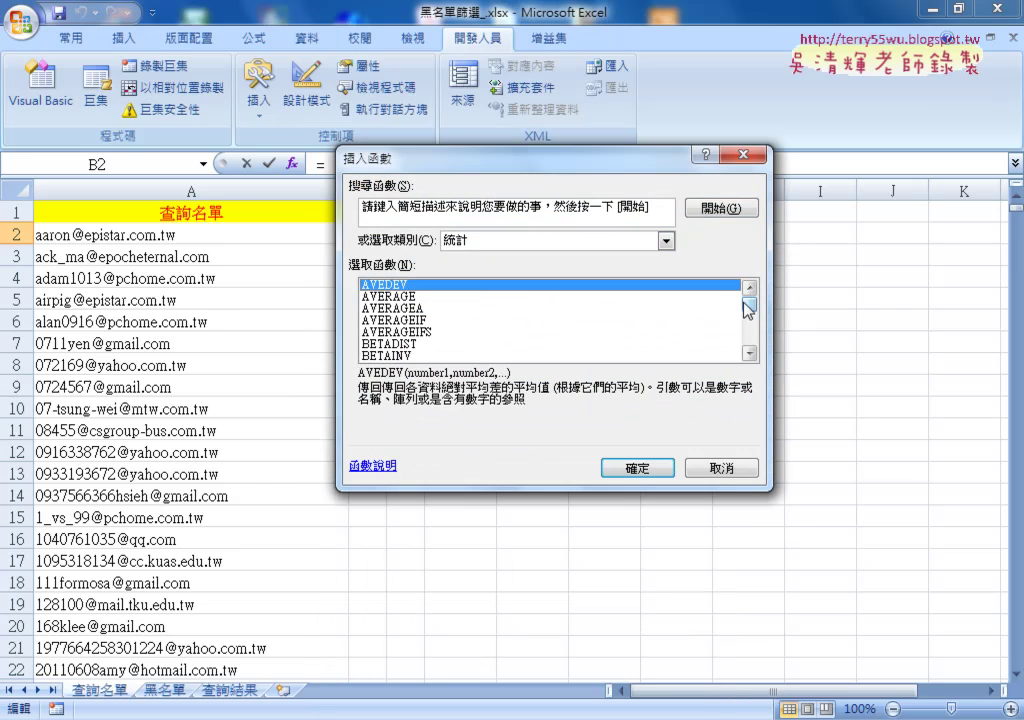
pyautogui.moveTo(748, 308); pyautogui.dragTo(748, 313)
pyautogui.click(490, 310)
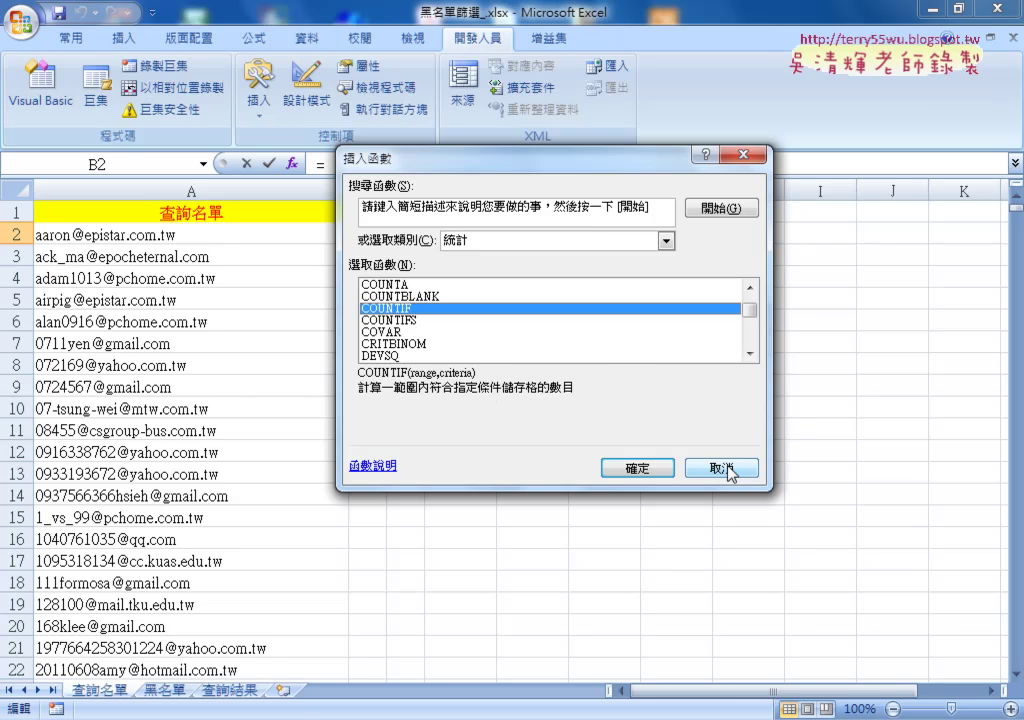
pyautogui.click(634, 467)
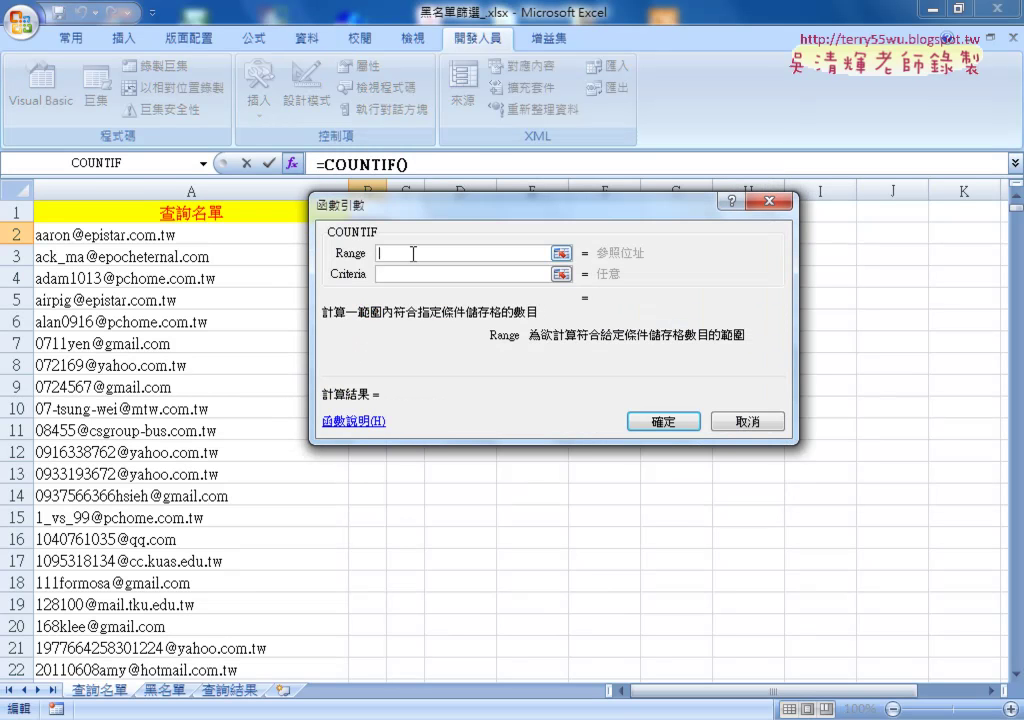
# Set the COUNTIF Range argument to the whole blacklist, 黑名單!A2:A22223.
pyautogui.click(165, 690)
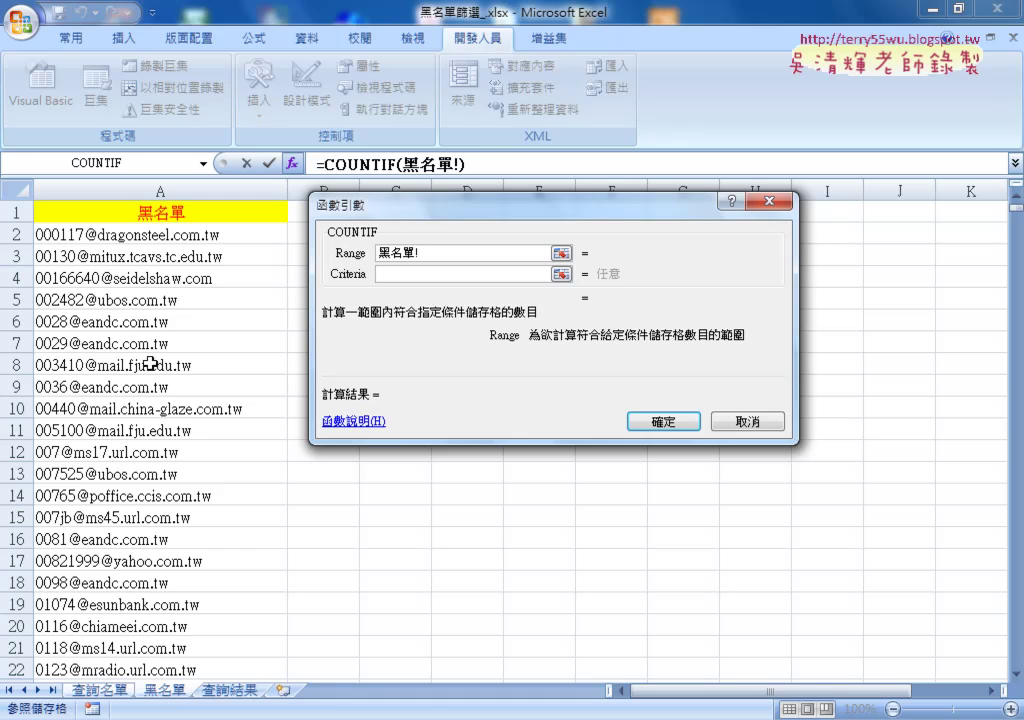
pyautogui.click(205, 235)
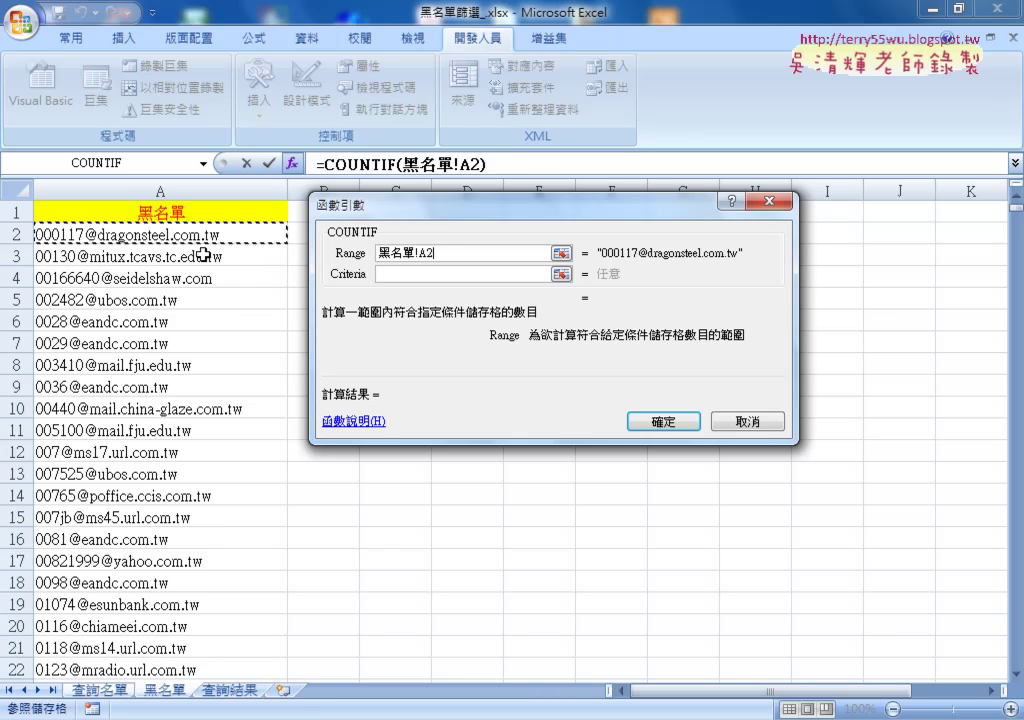
pyautogui.hotkey('ctrl', 'shift', 'Down')
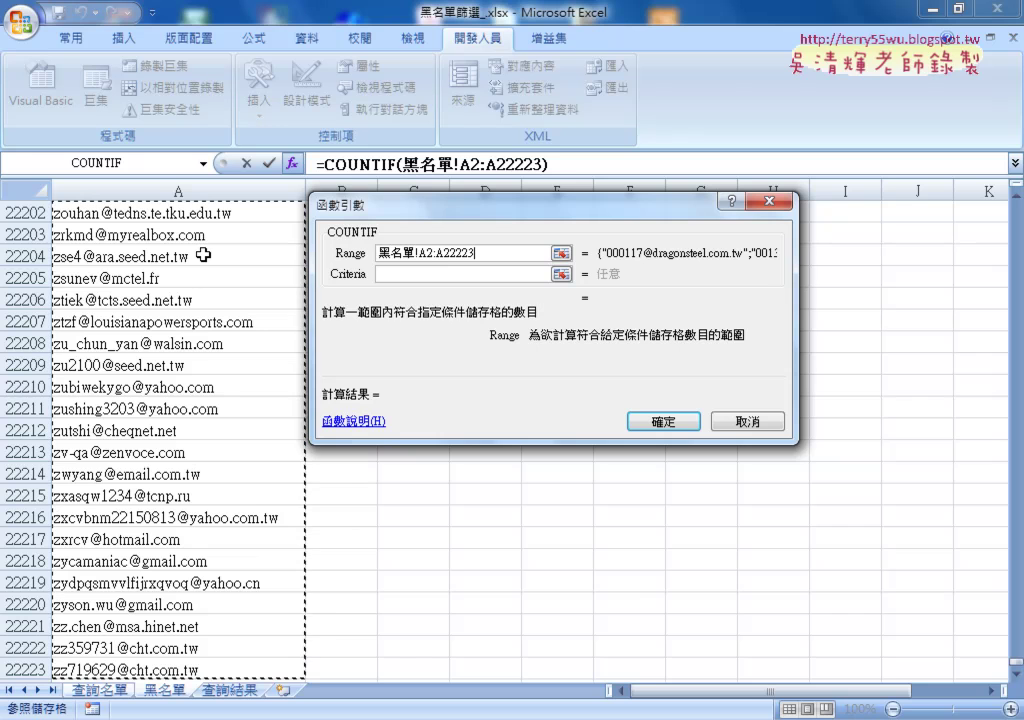
# Cancel the COUNTIF formula and select the blacklist emails A2:A22223 on the 黑名單 sheet.
pyautogui.click(748, 421)
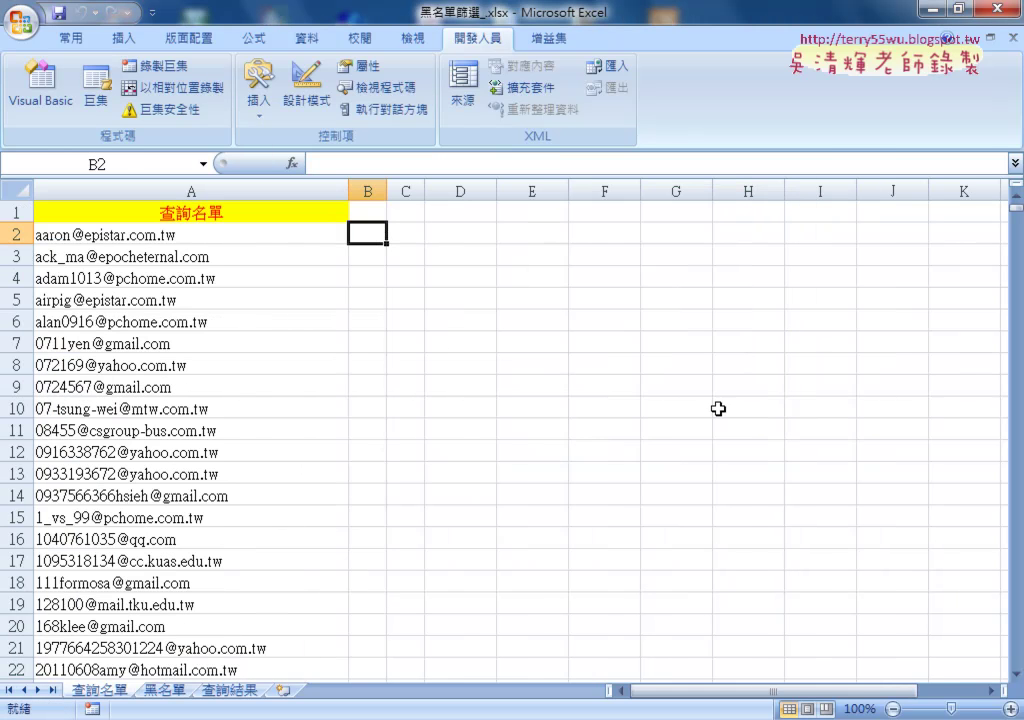
pyautogui.click(170, 692)
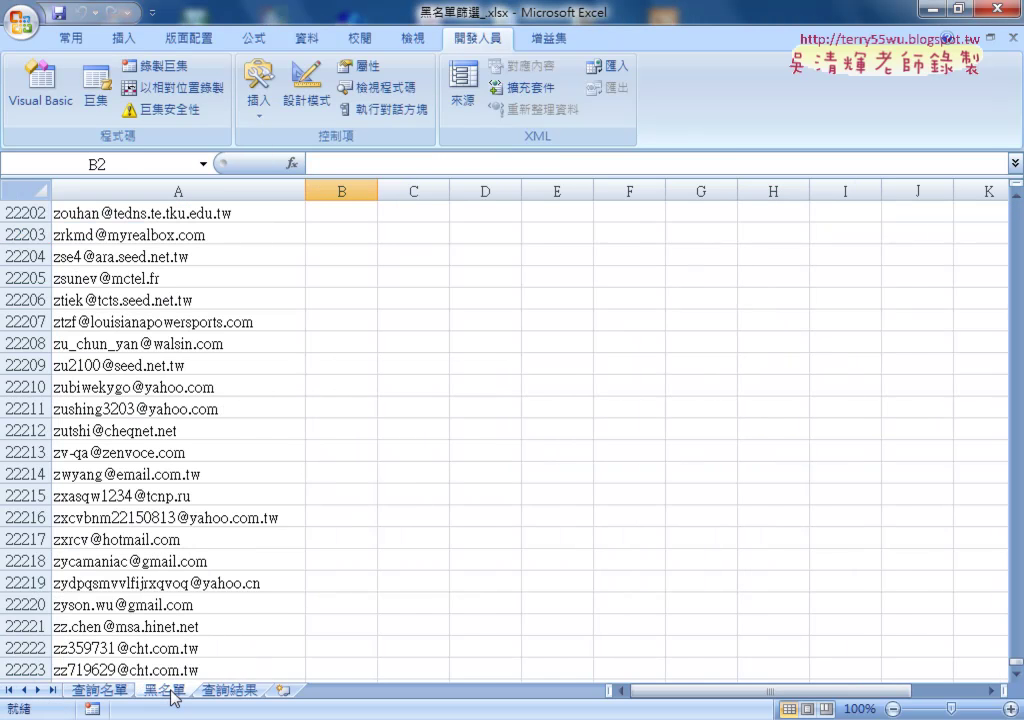
pyautogui.doubleClick(170, 692)
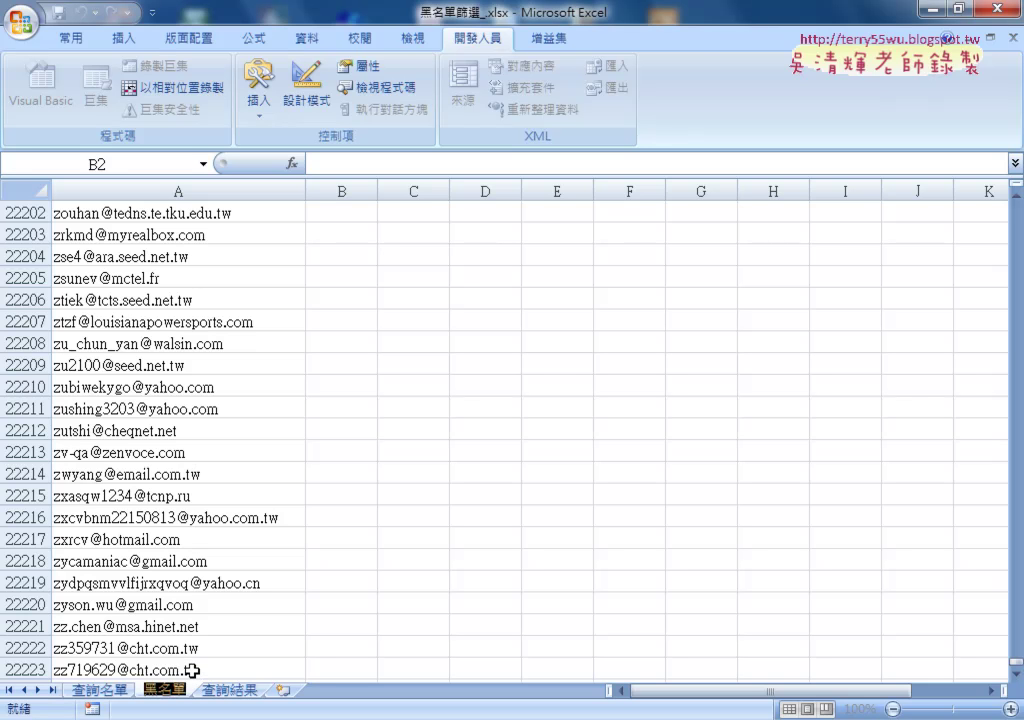
pyautogui.moveTo(1015, 664); pyautogui.dragTo(1015, 192)
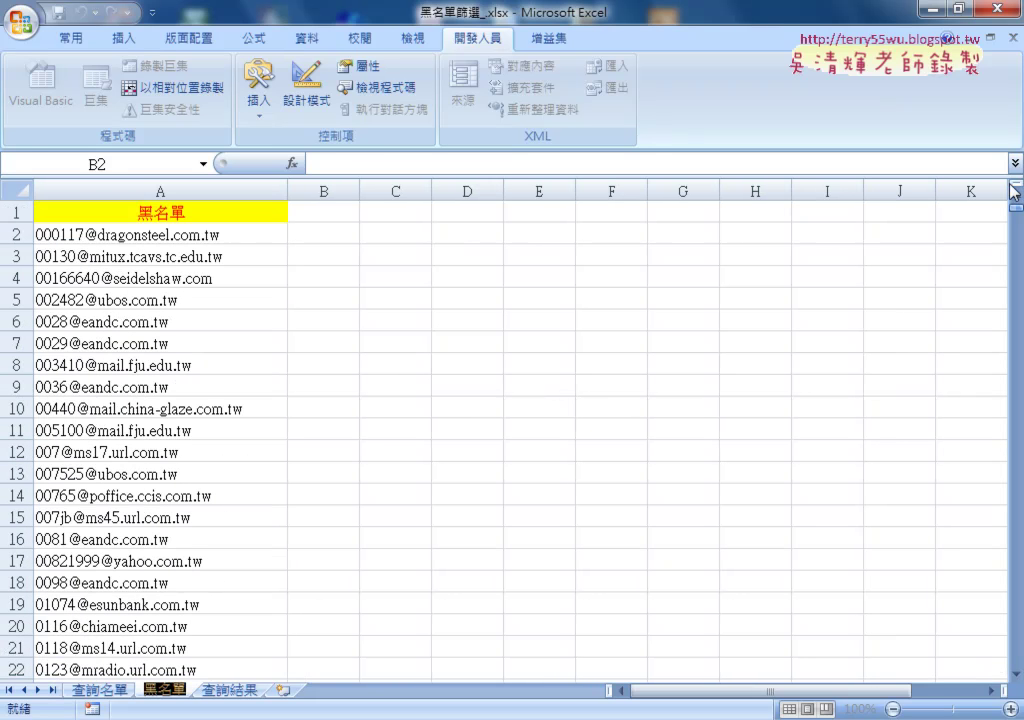
pyautogui.click(241, 237)
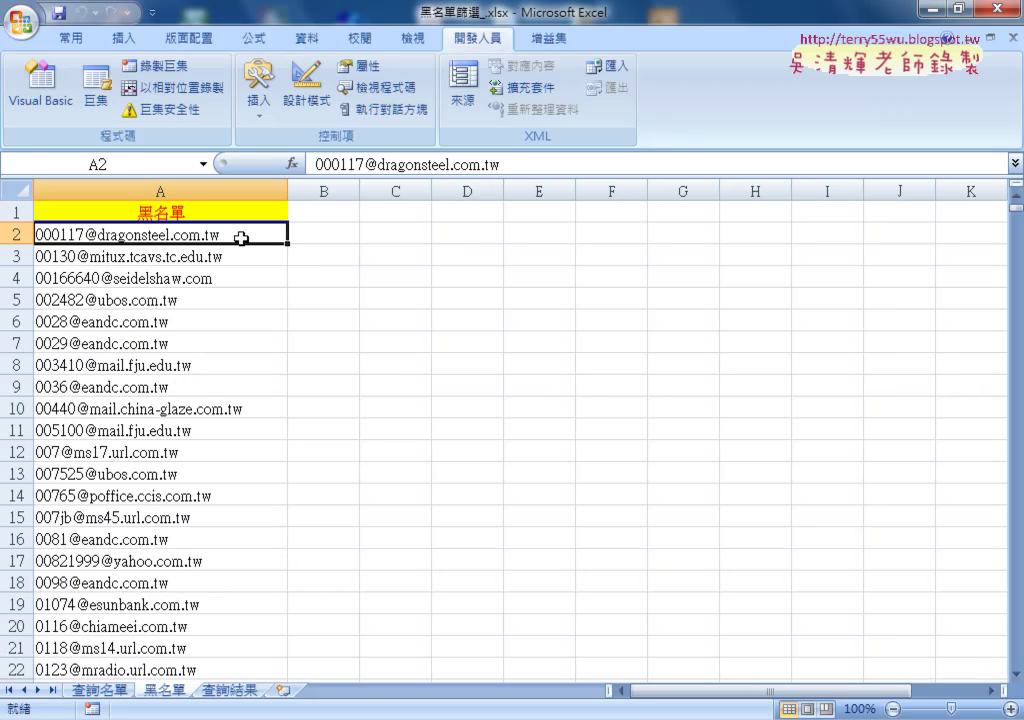
pyautogui.hotkey('ctrl', 'shift', 'Down')
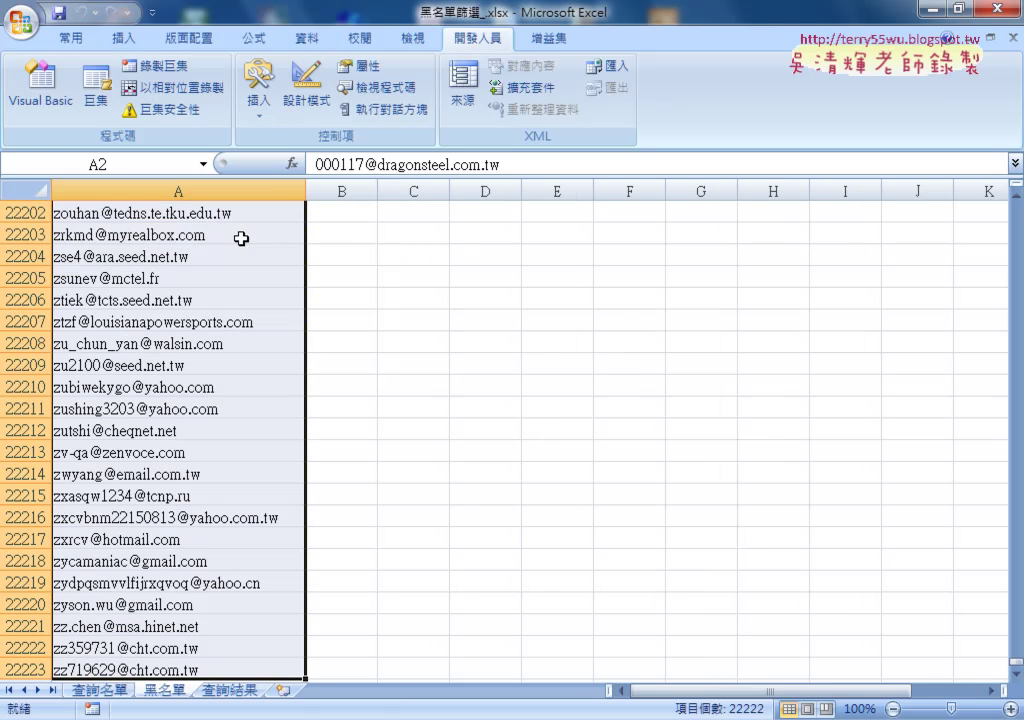
# Name the selected range 黑名單 and return to the 查詢名單 sheet.
pyautogui.click(115, 164)
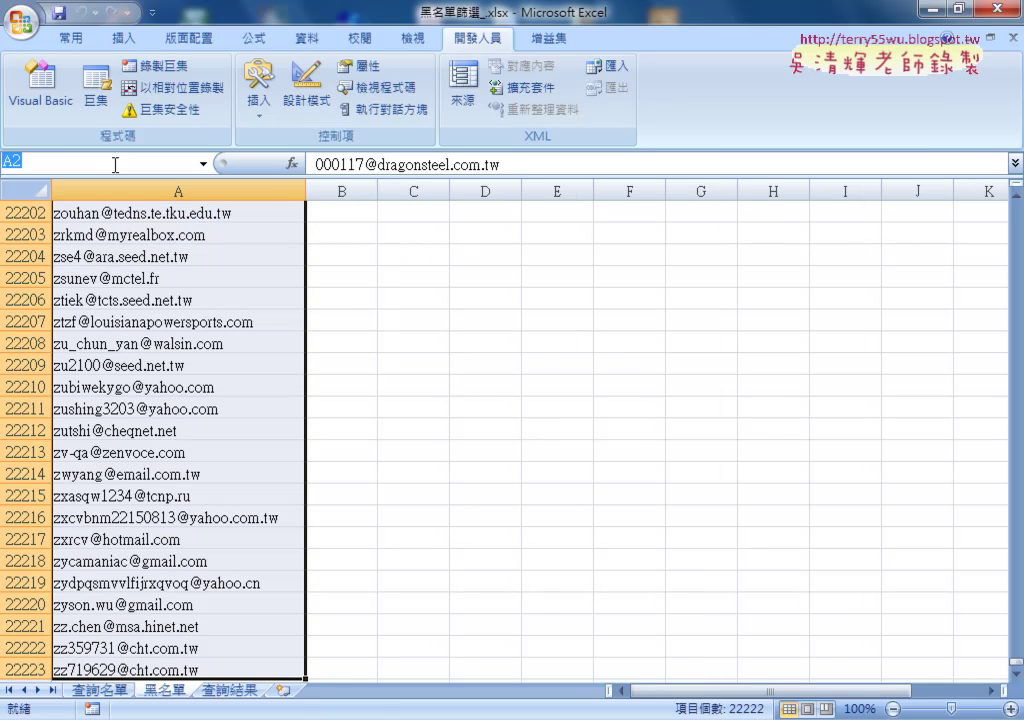
pyautogui.write('黑名單')
pyautogui.press('Return')
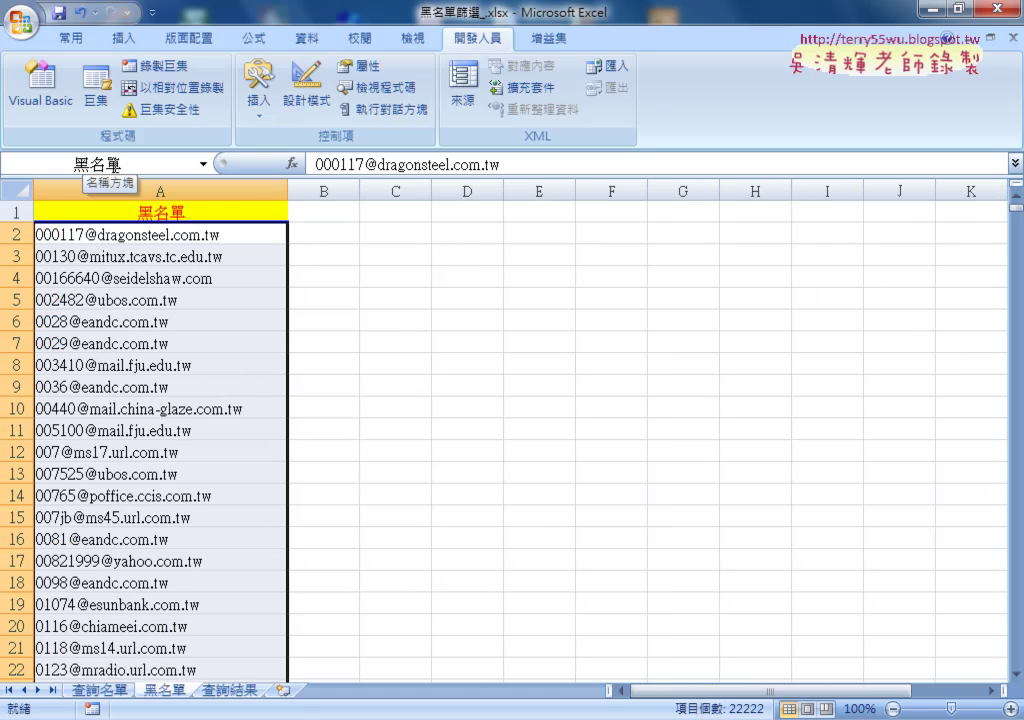
pyautogui.click(99, 690)
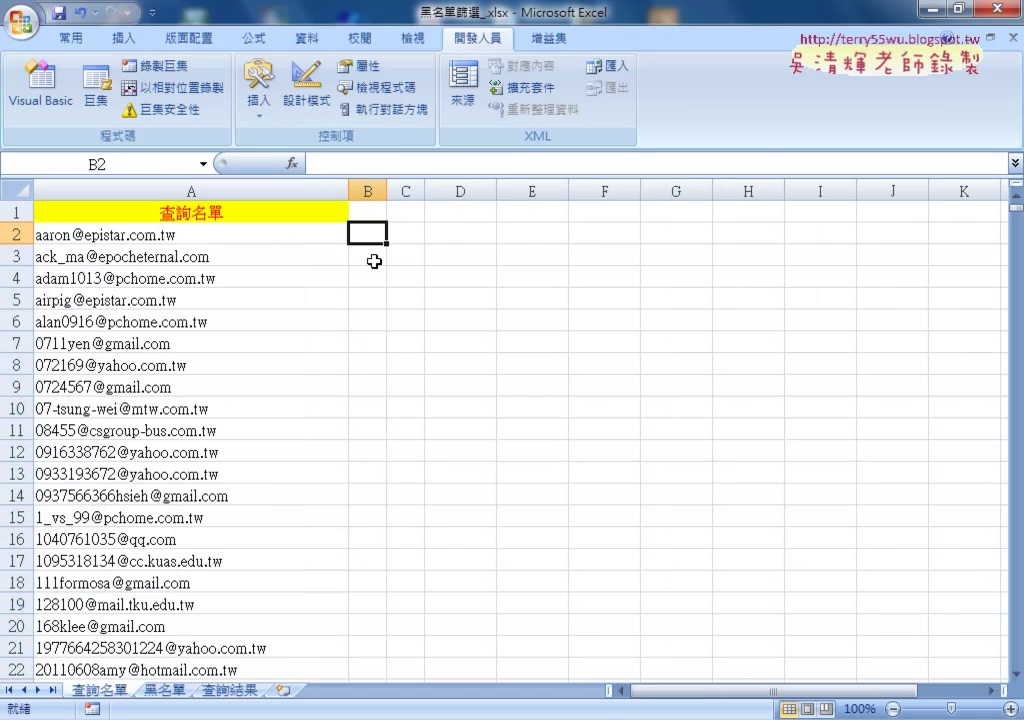
# Enter =COUNTIF(黑名單,A2) in B2 using the defined name 黑名單 as the range.
pyautogui.click(292, 163)
pyautogui.click(546, 246)
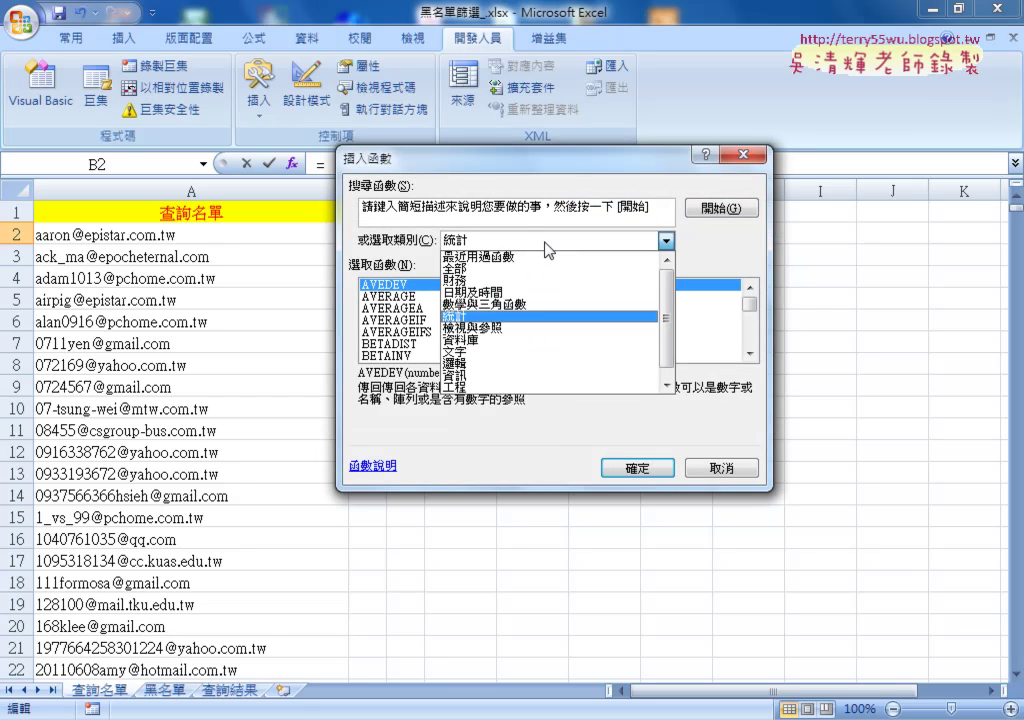
pyautogui.click(539, 256)
pyautogui.doubleClick(473, 289)
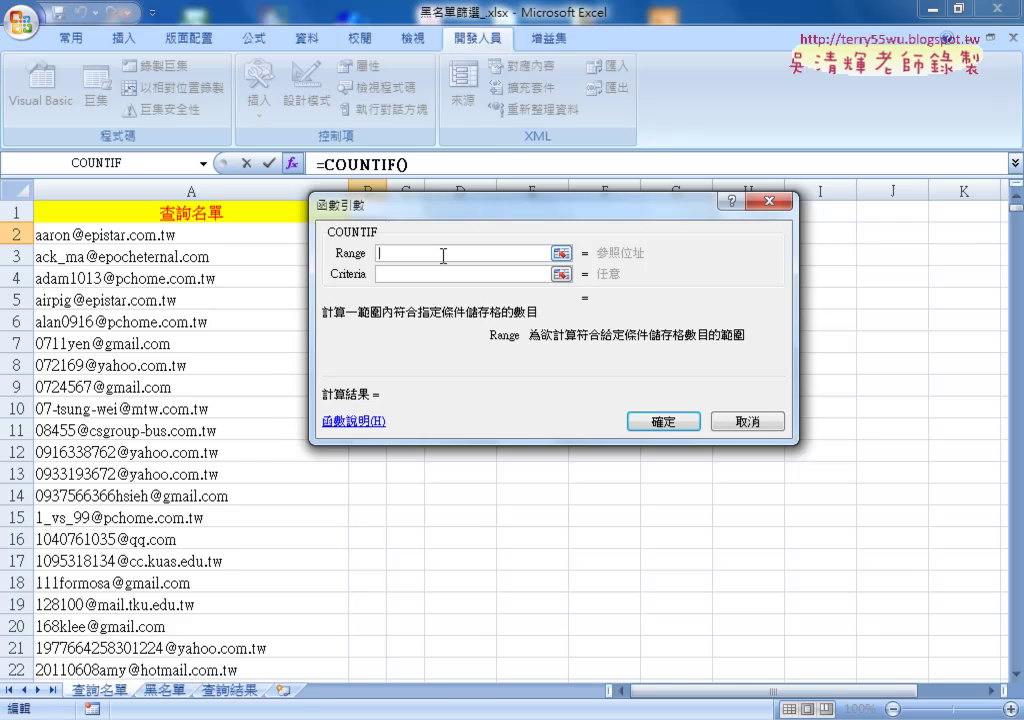
pyautogui.press('F3')
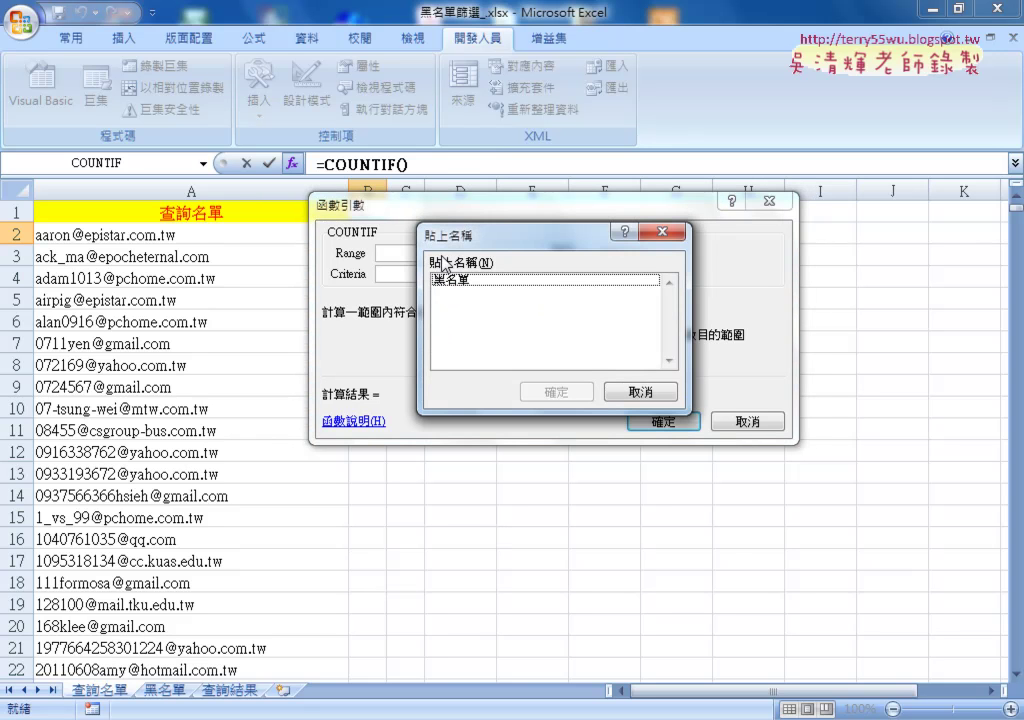
pyautogui.doubleClick(448, 279)
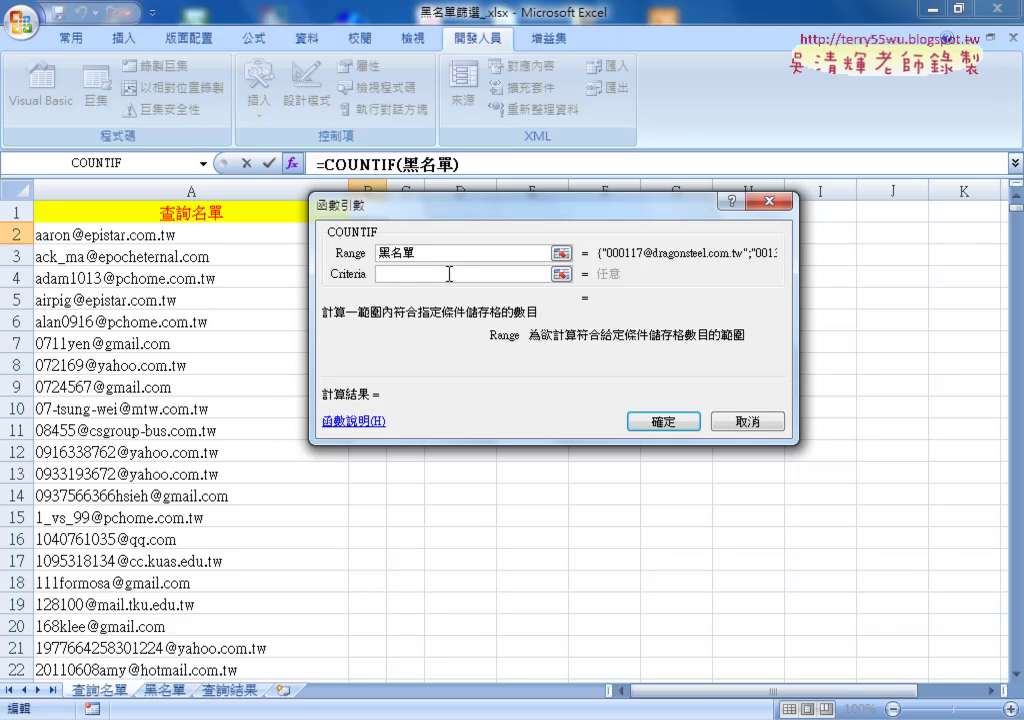
pyautogui.click(449, 273)
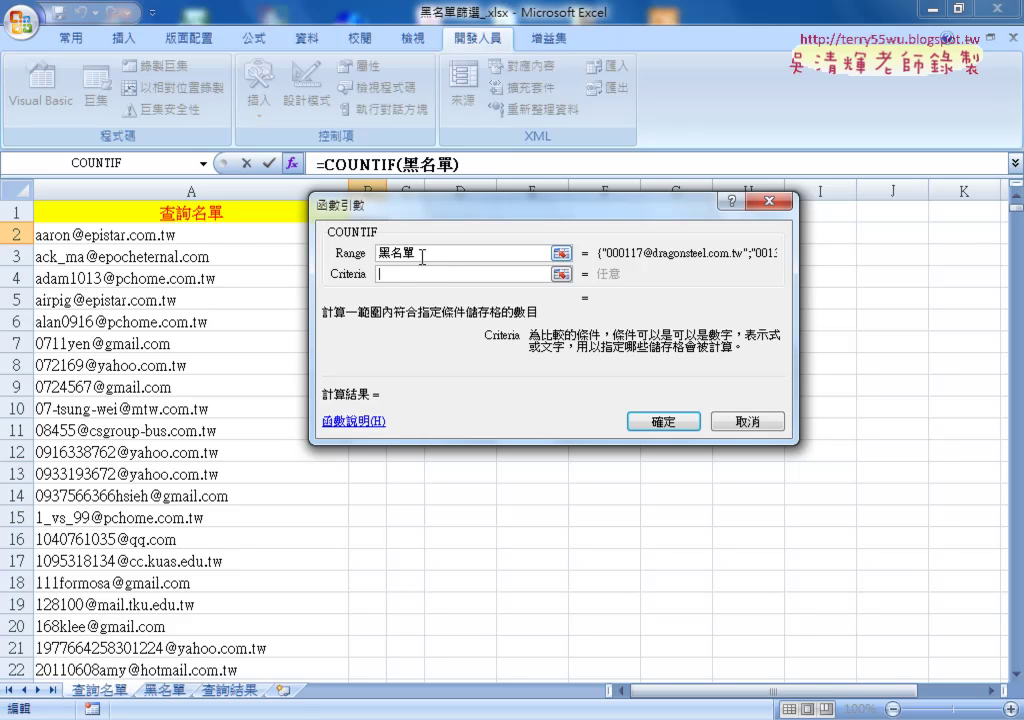
pyautogui.click(235, 235)
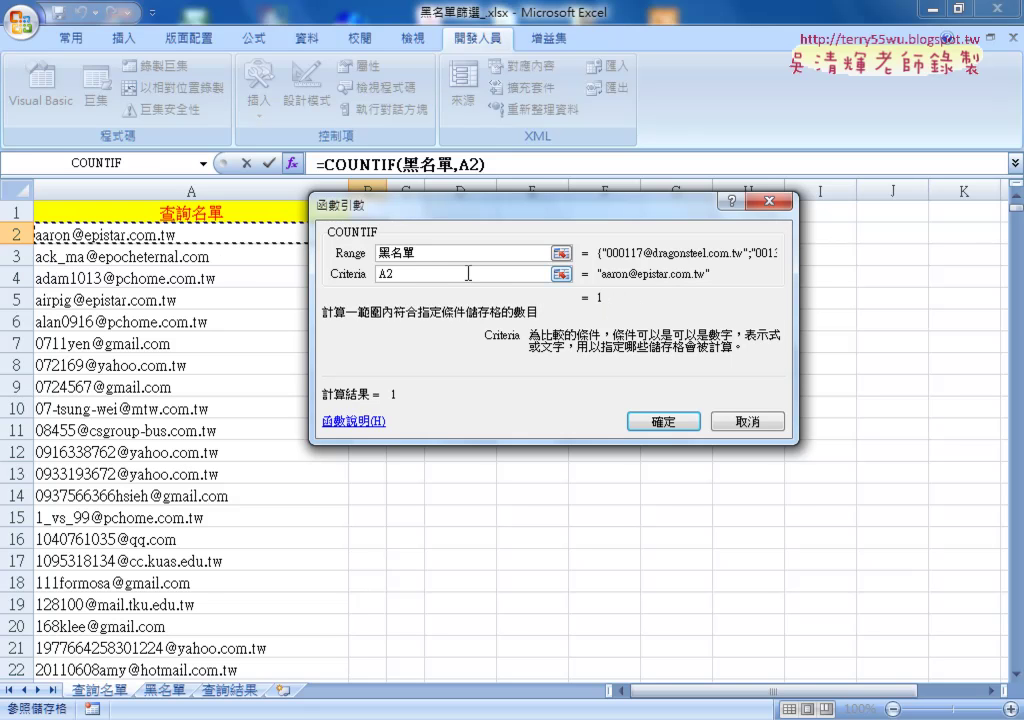
pyautogui.doubleClick(385, 273)
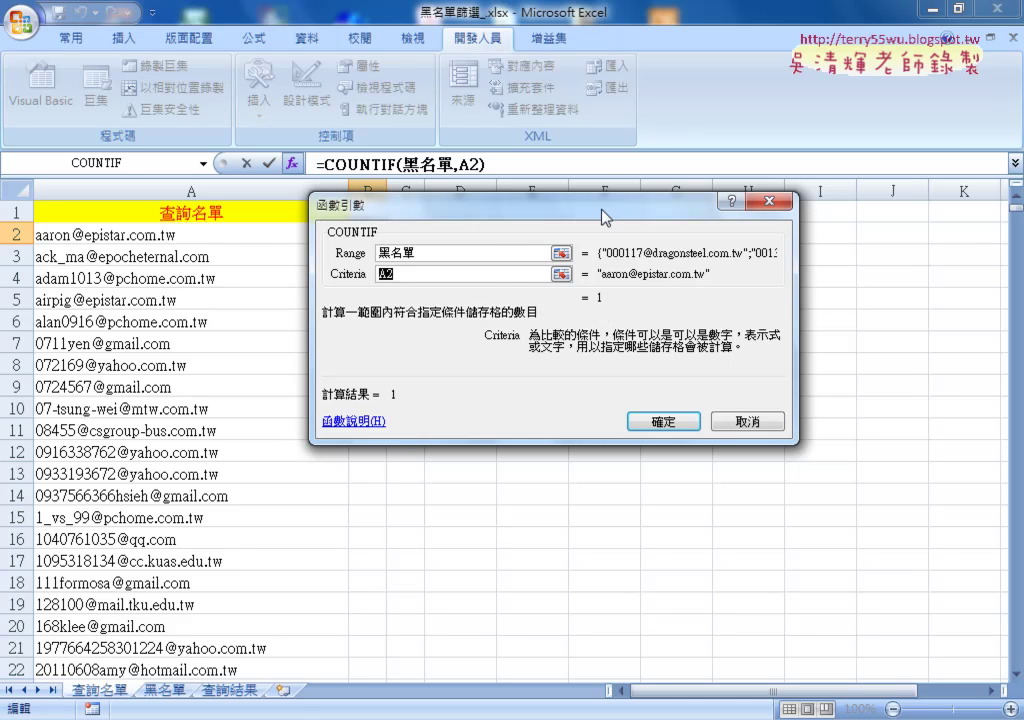
pyautogui.moveTo(500, 204); pyautogui.dragTo(598, 210)
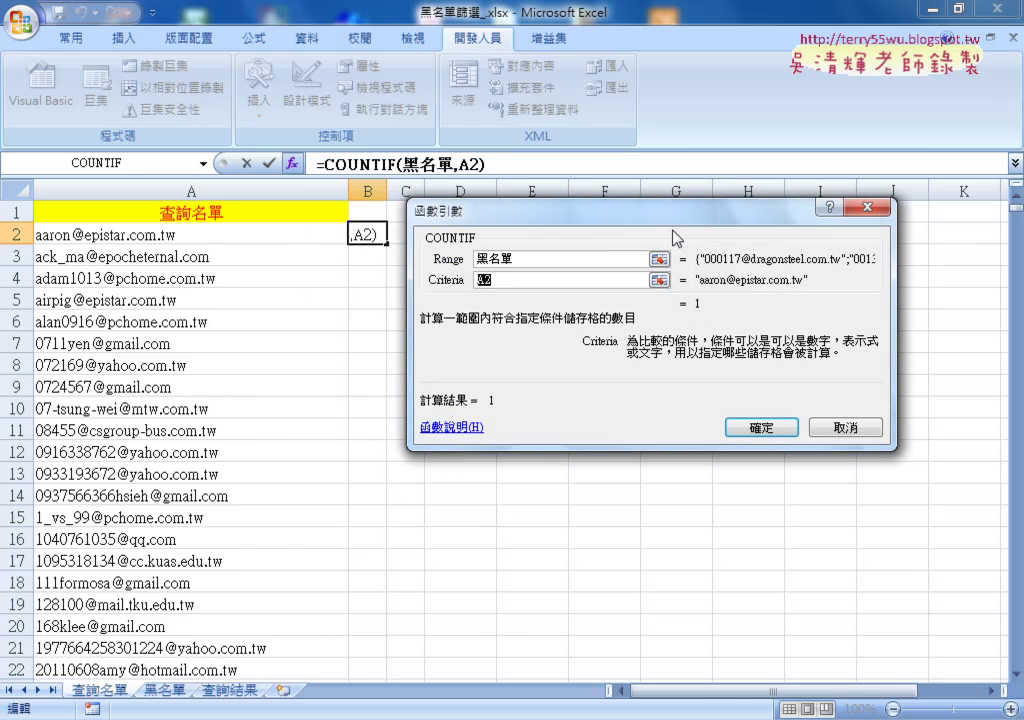
pyautogui.click(757, 428)
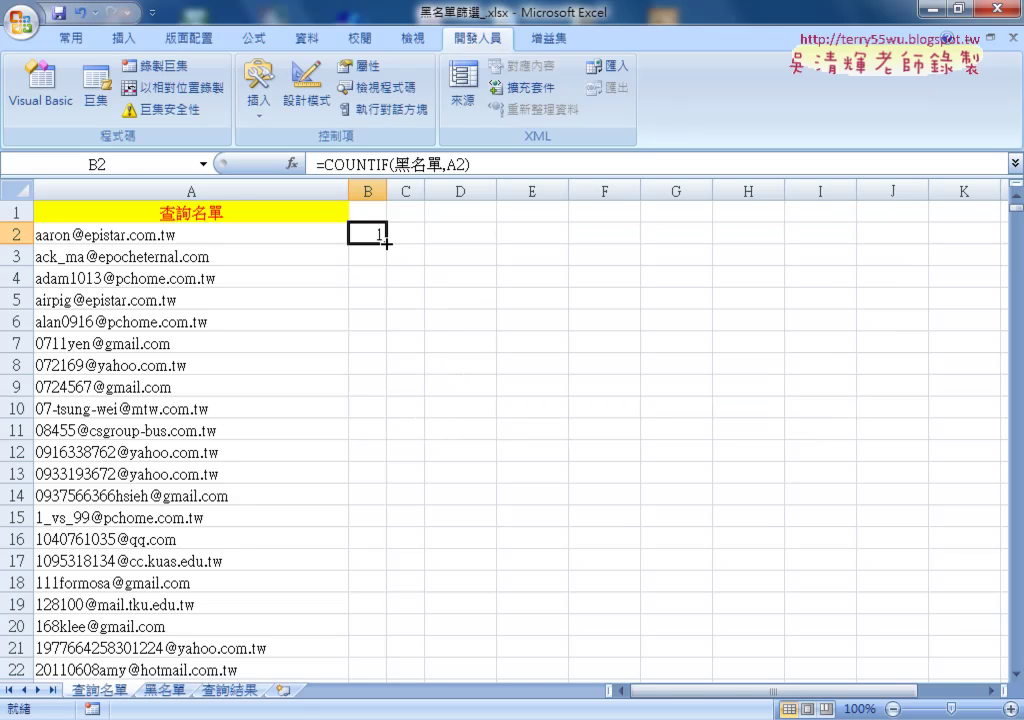
# Fill the COUNTIF formula down column B for all emails and verify the copy in B7.
pyautogui.doubleClick(381, 237)
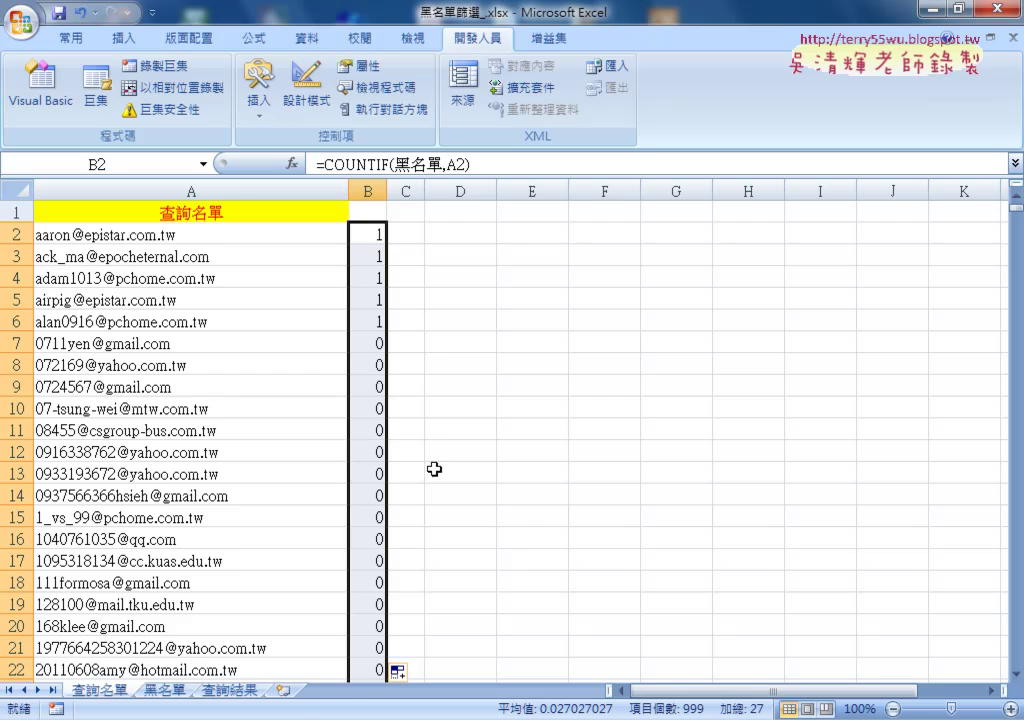
pyautogui.click(375, 344)
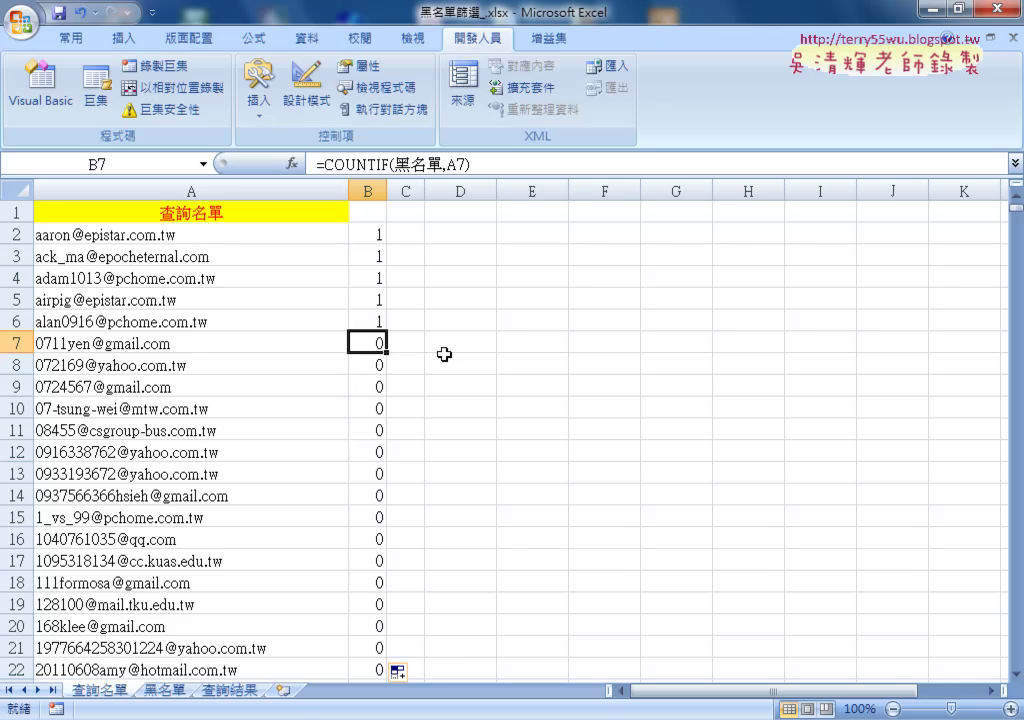
pyautogui.click(230, 690)
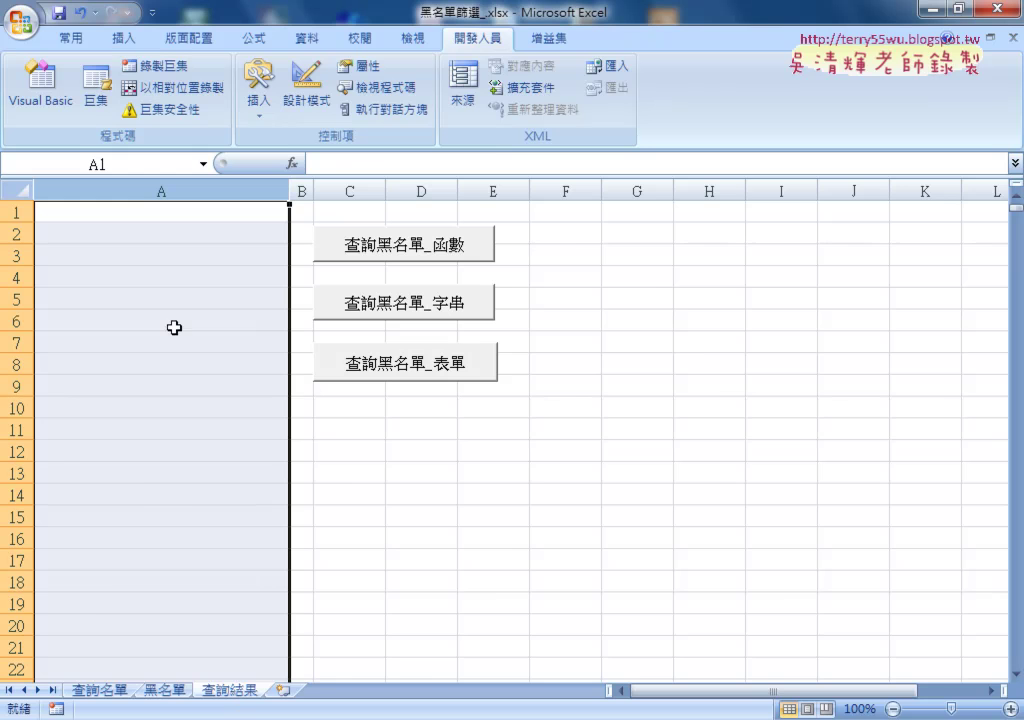
pyautogui.click(100, 690)
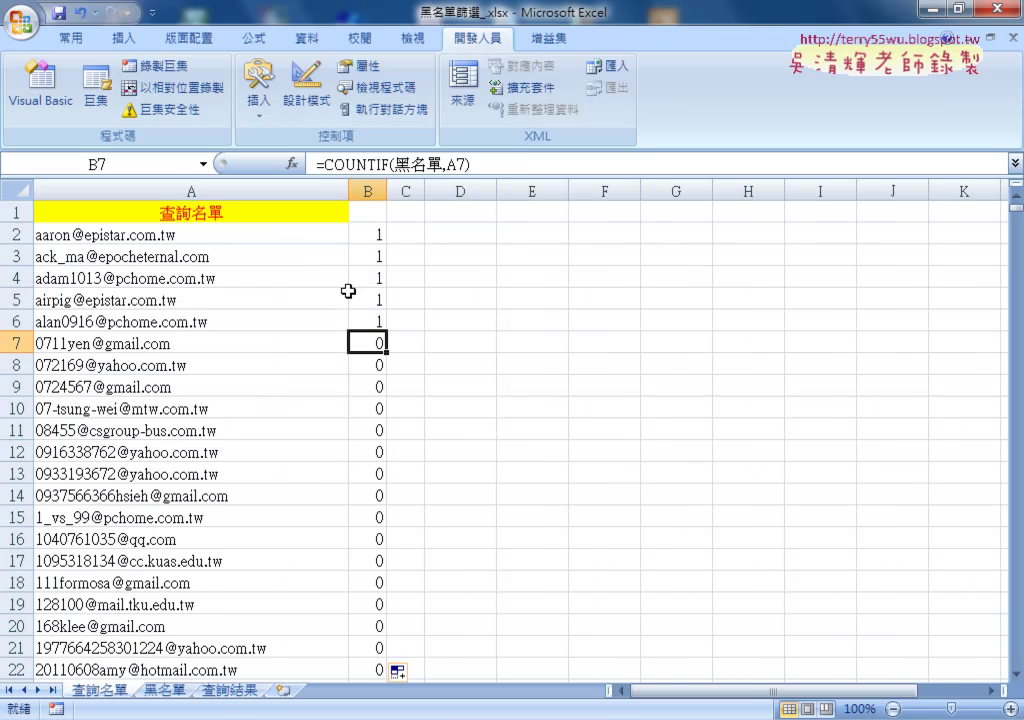
pyautogui.click(370, 211)
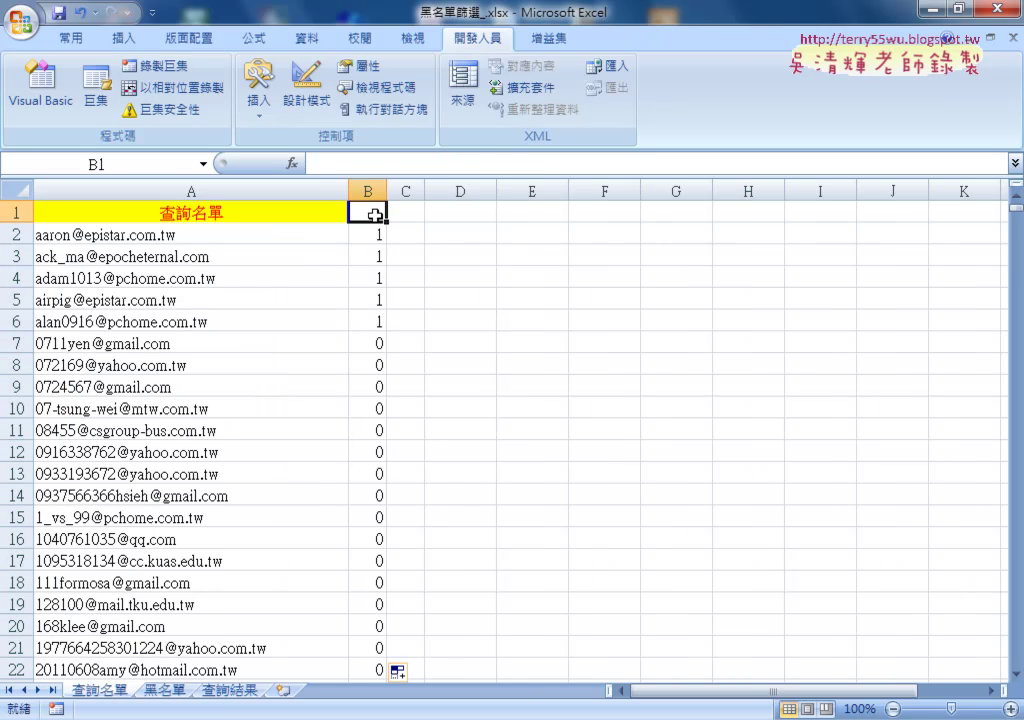
pyautogui.click(305, 40)
# Filter the list so column B shows only emails flagged 1.
pyautogui.click(433, 88)
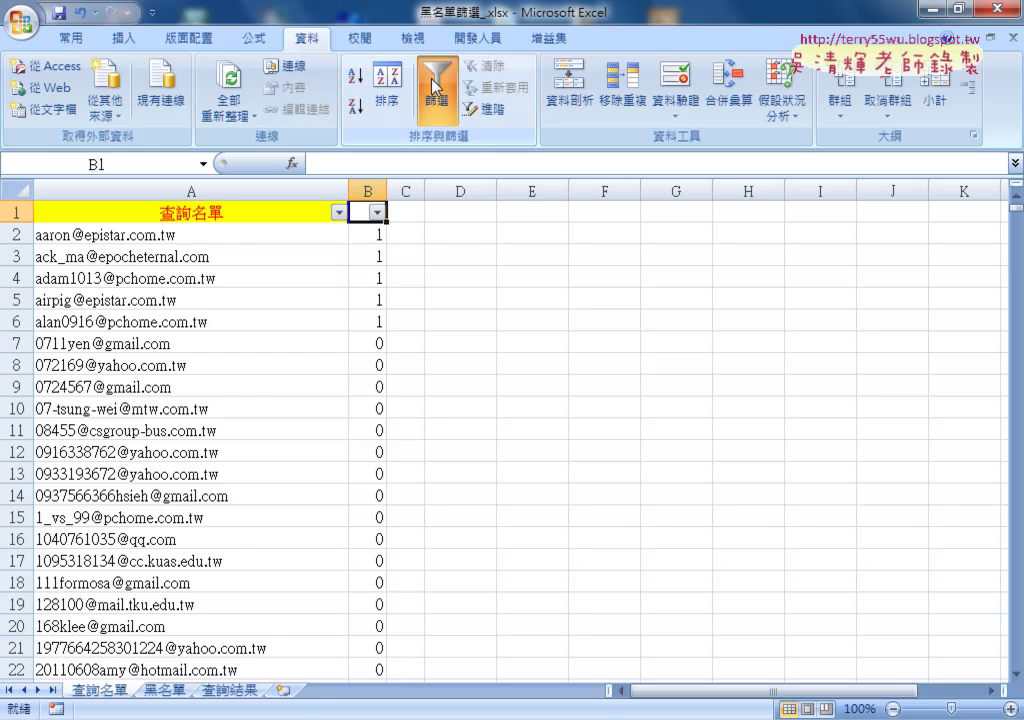
pyautogui.click(376, 212)
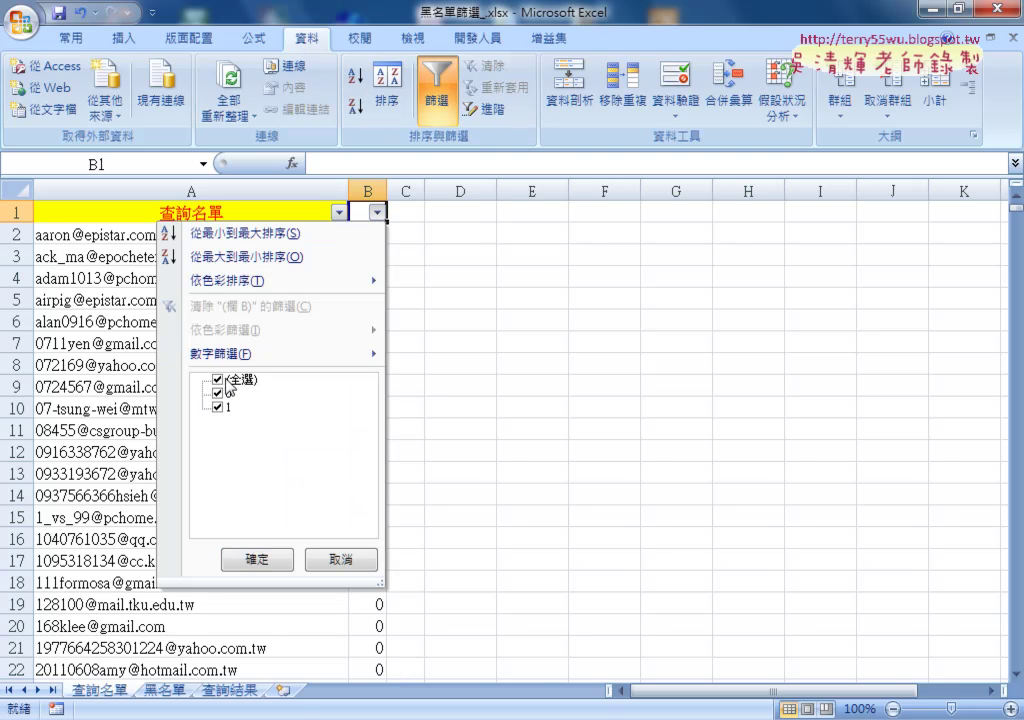
pyautogui.click(218, 381)
pyautogui.click(218, 407)
pyautogui.click(255, 558)
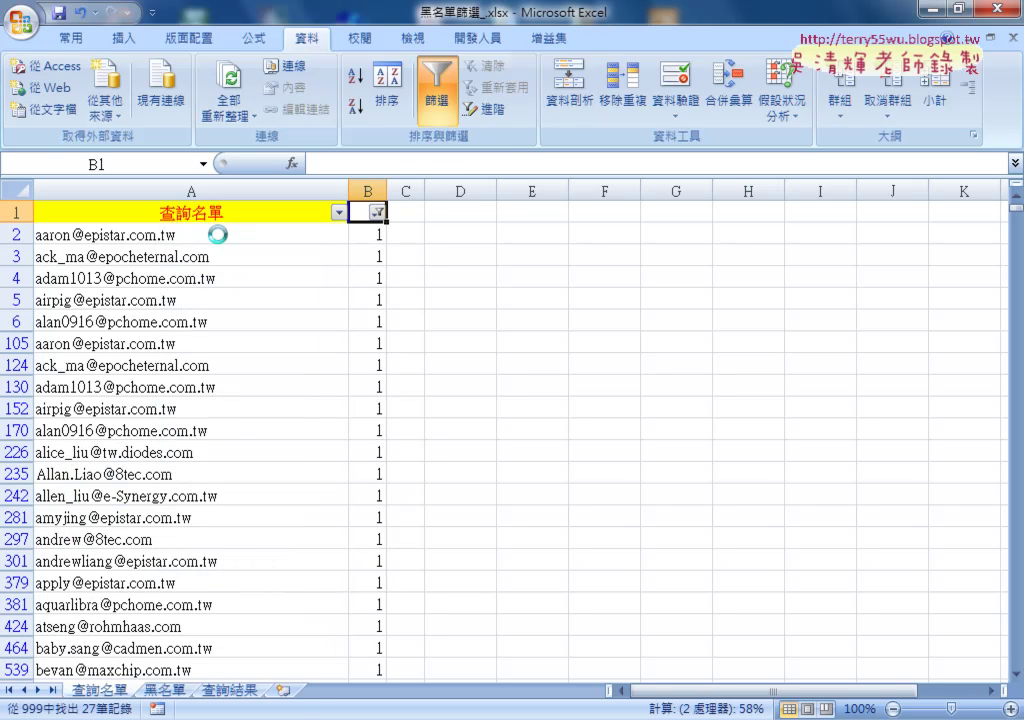
# Copy the 27 filtered emails from column A and select A1 on the 查詢結果 sheet.
pyautogui.click(218, 232)
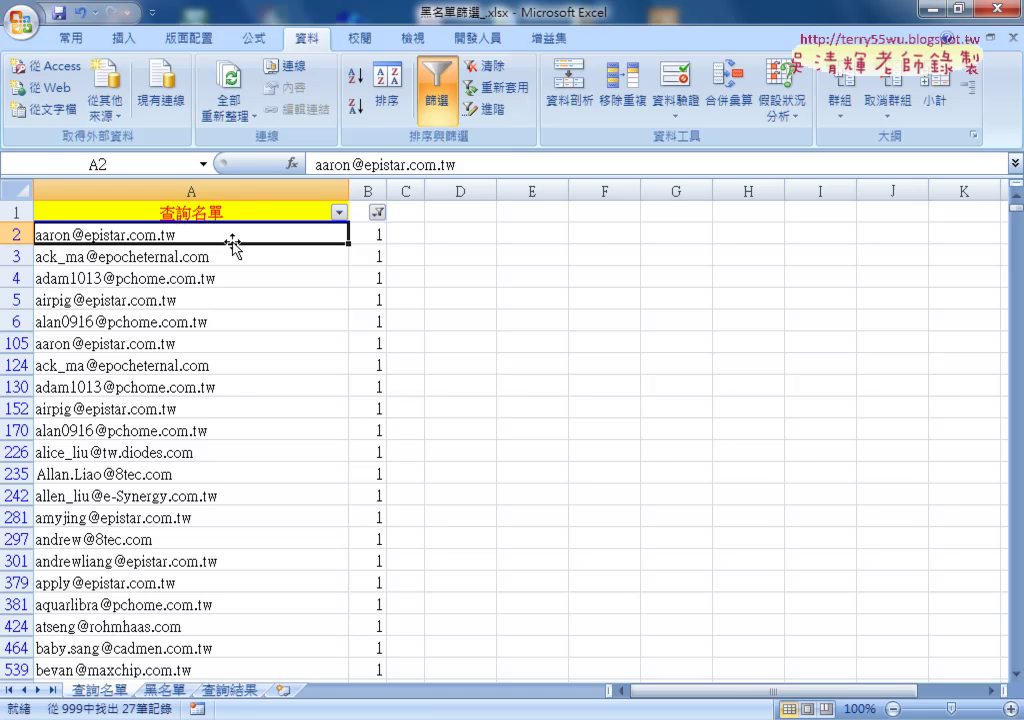
pyautogui.hotkey('ctrl', 'shift', 'Down')
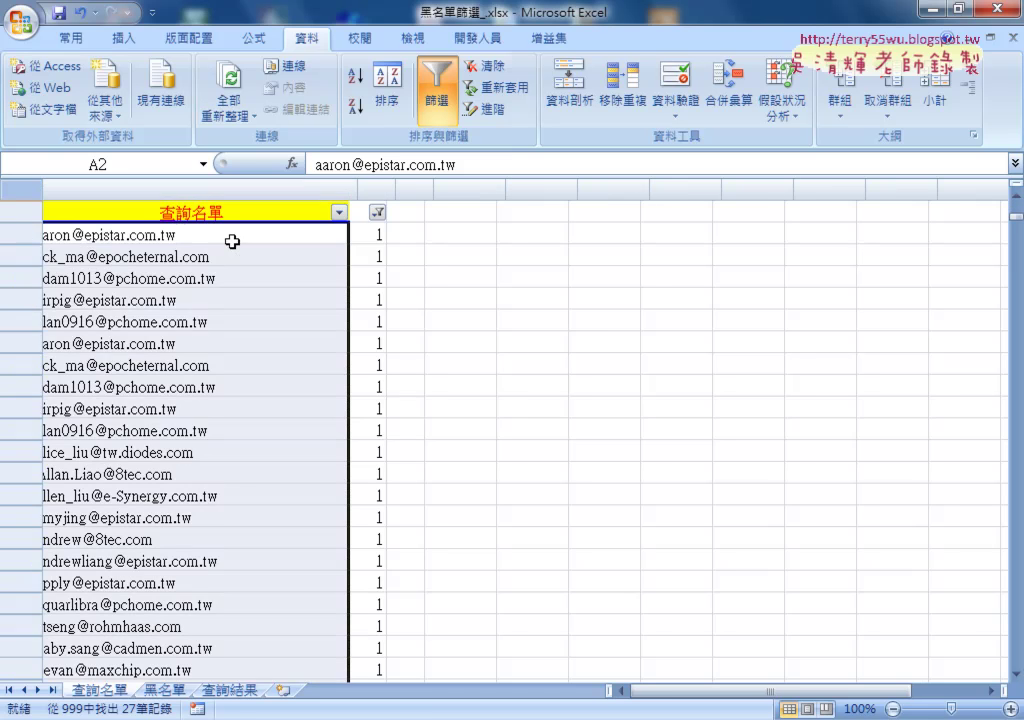
pyautogui.hotkey('ctrl', 'c')
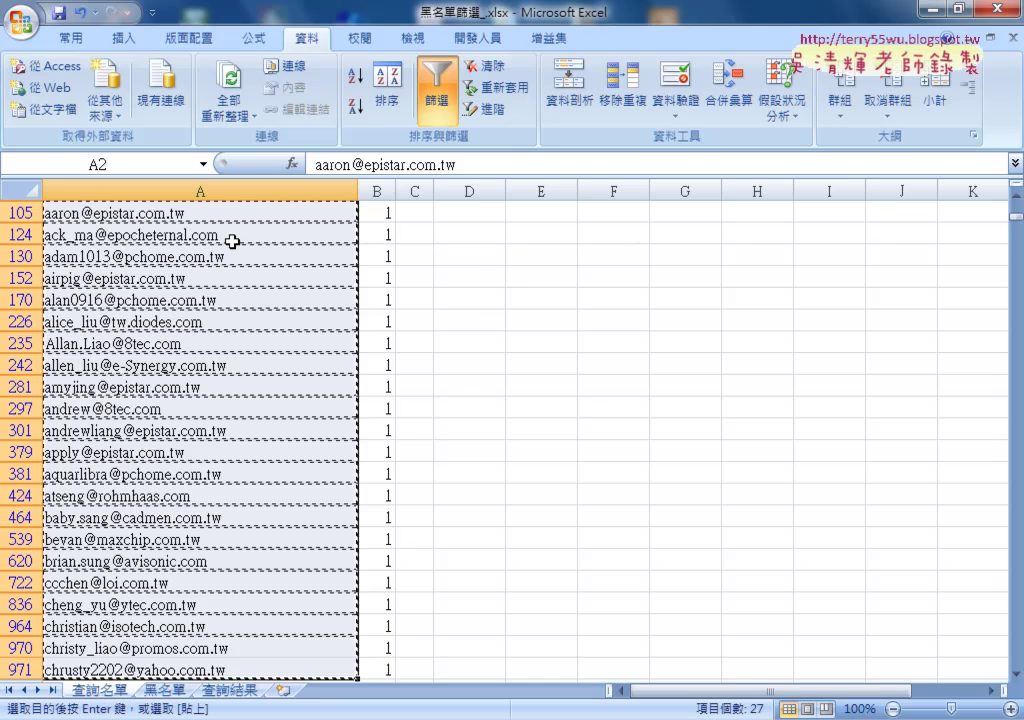
pyautogui.click(229, 690)
pyautogui.click(183, 213)
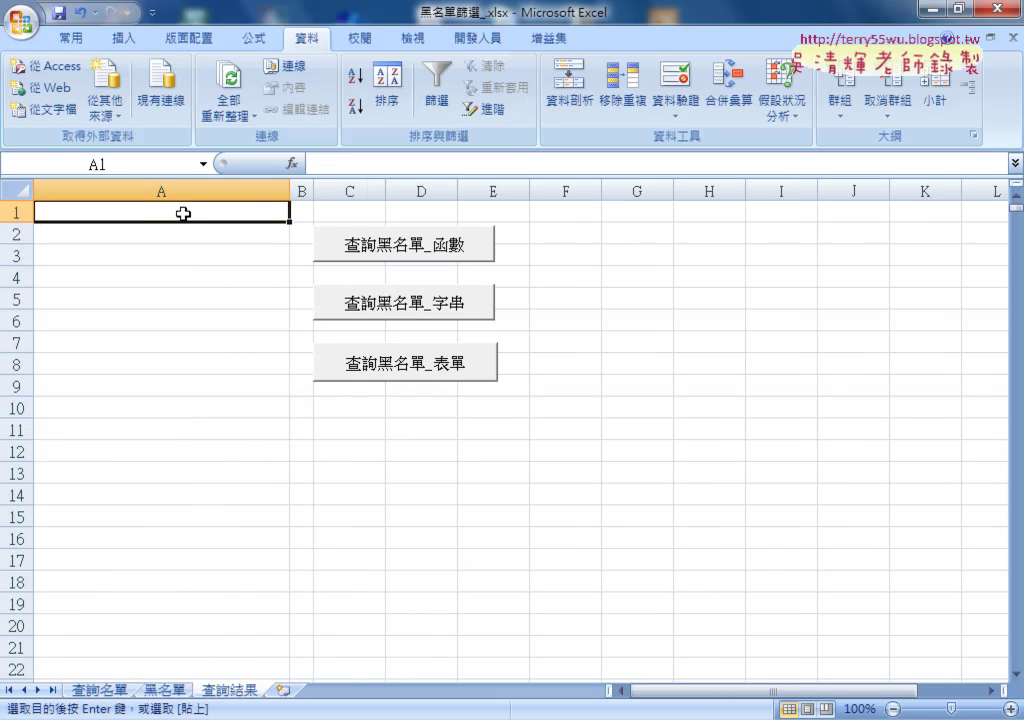
# Paste the 27 flagged emails into A1 of 查詢結果, then go to the 黑名單 sheet.
pyautogui.hotkey('ctrl', 'v')
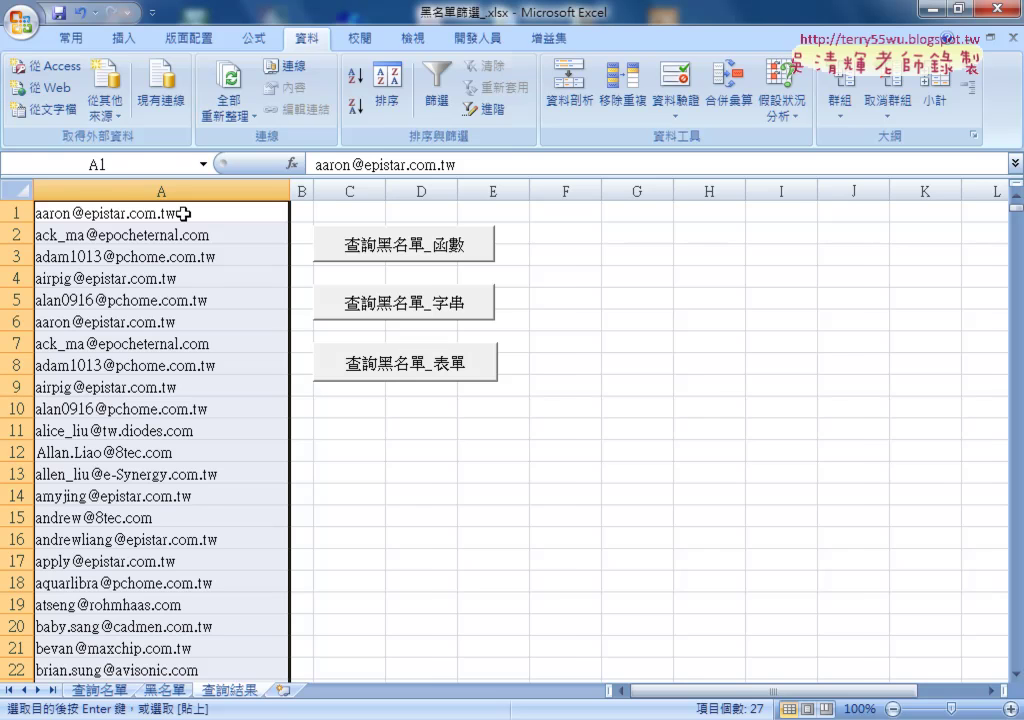
pyautogui.click(160, 690)
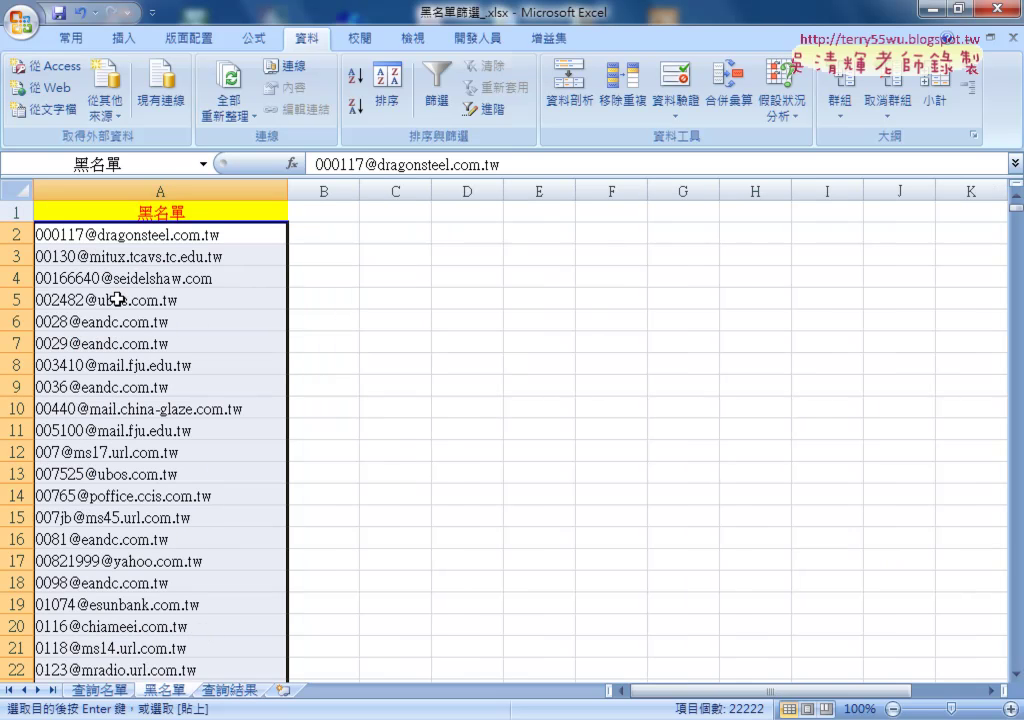
# Turn off the filter on 查詢名單 so all emails and their flags show.
pyautogui.hotkey('ctrl', 'pageup')
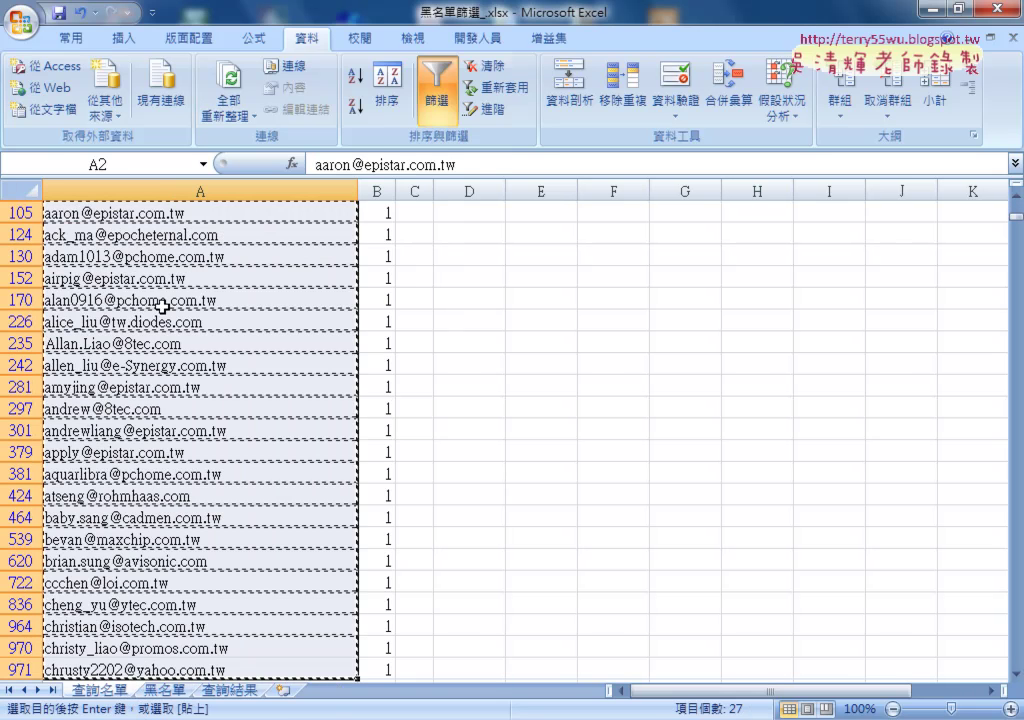
pyautogui.click(437, 95)
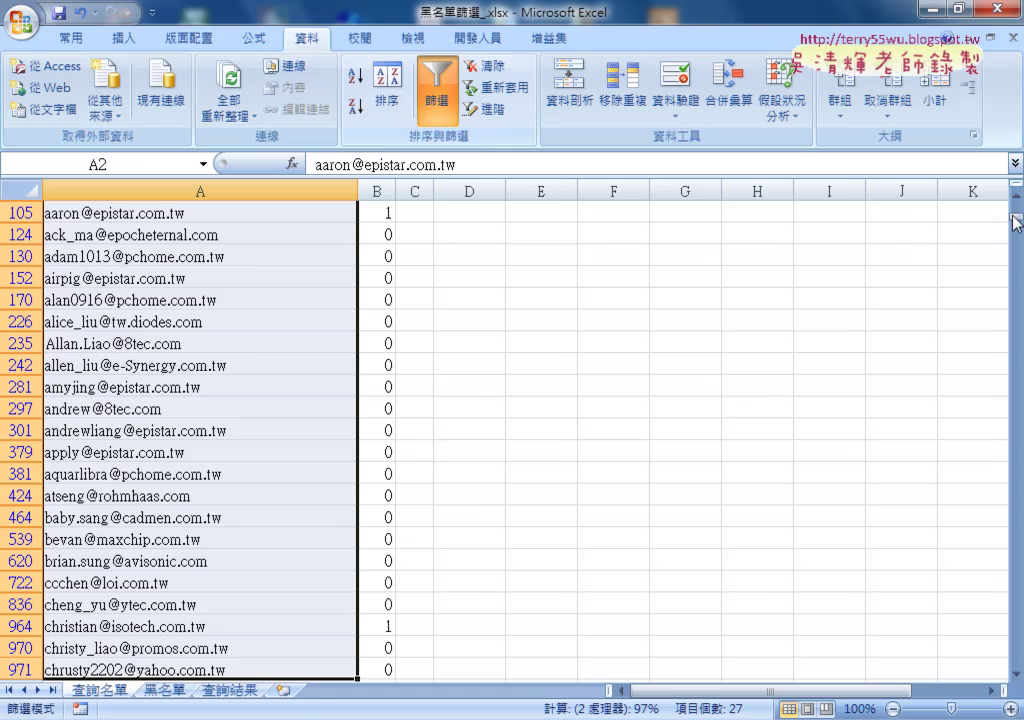
pyautogui.moveTo(1016, 222); pyautogui.dragTo(1016, 200)
# Review the COUNTIF(黑名單,A2) arguments in B2 and keep the formula unchanged.
pyautogui.click(381, 236)
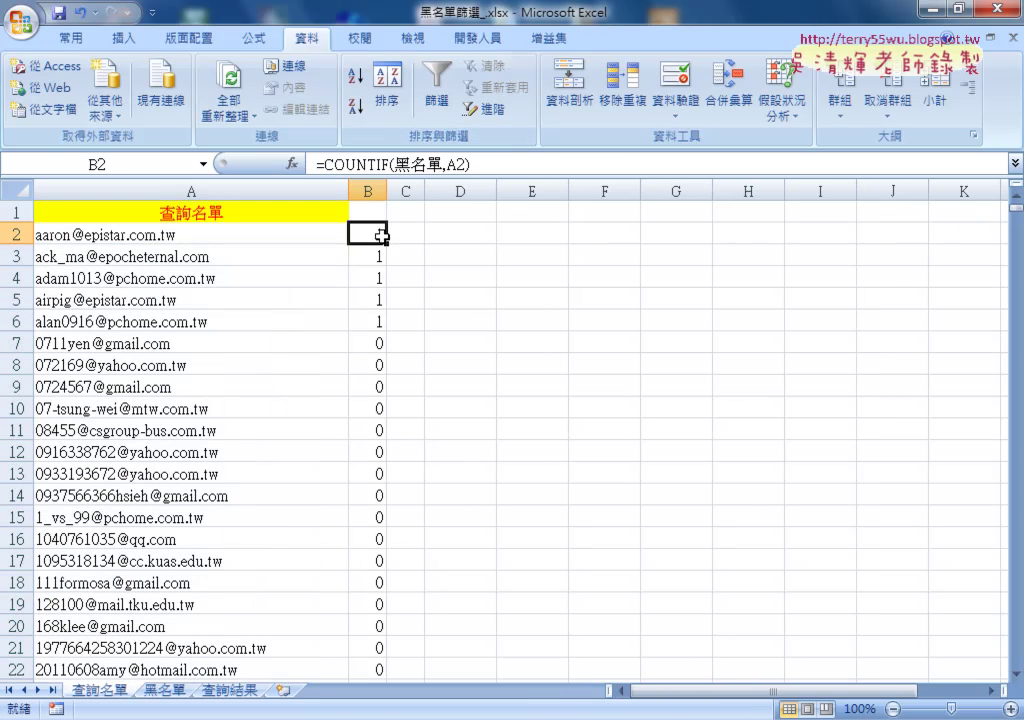
pyautogui.click(410, 163)
pyautogui.click(292, 163)
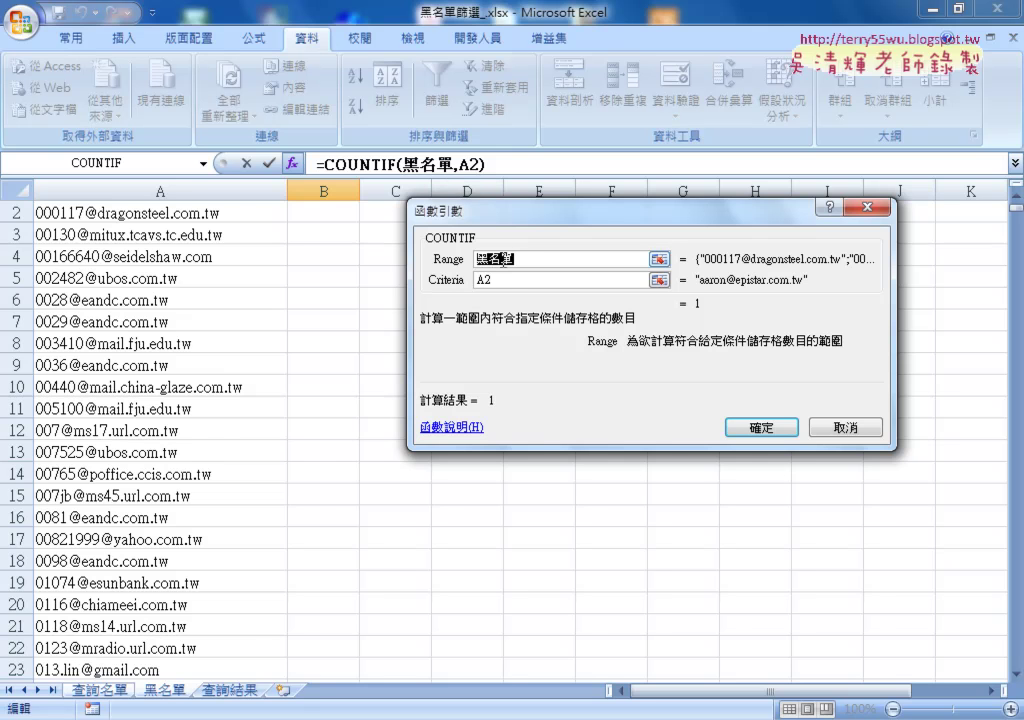
pyautogui.click(500, 281)
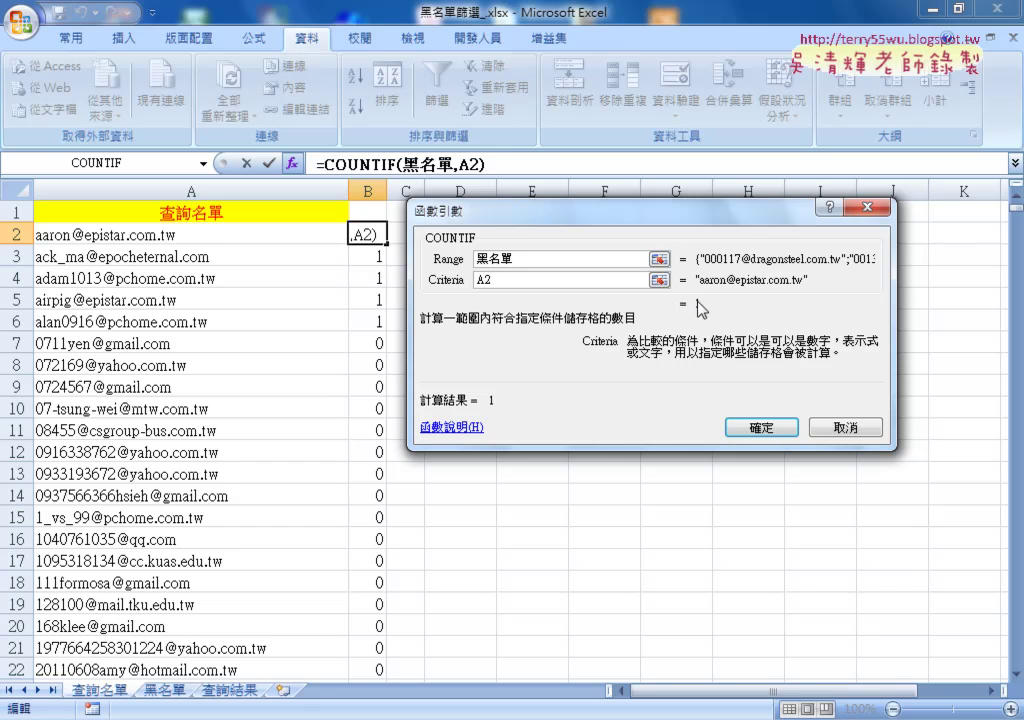
pyautogui.click(760, 428)
pyautogui.click(364, 212)
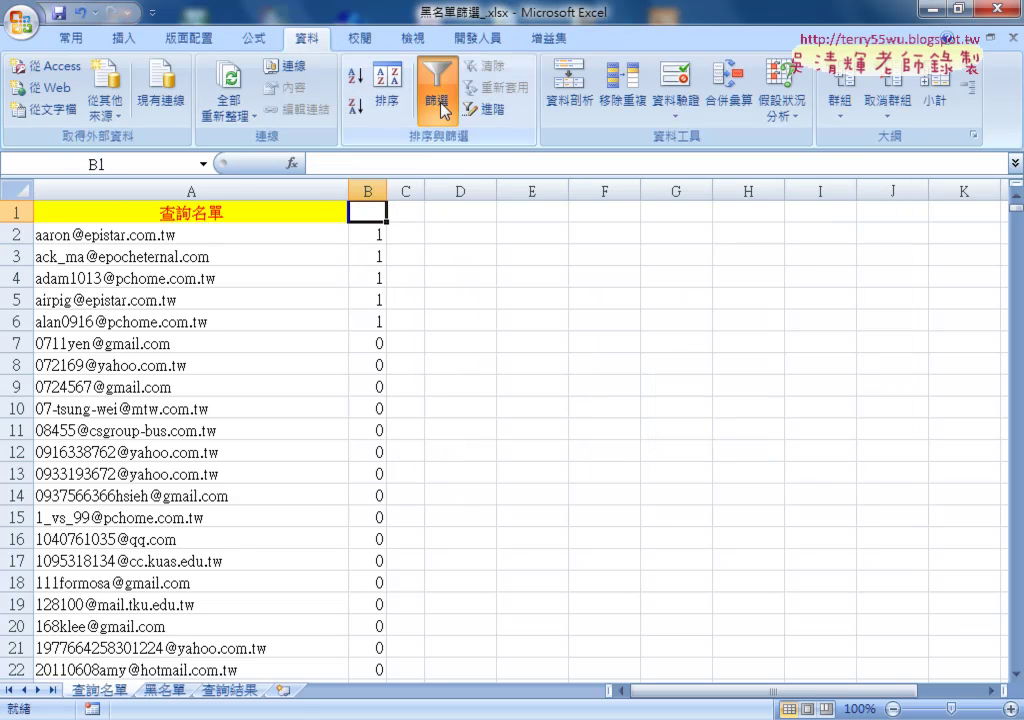
# Filter column B to value 1 and select the 27 flagged emails from A2 down.
pyautogui.click(438, 100)
pyautogui.click(376, 212)
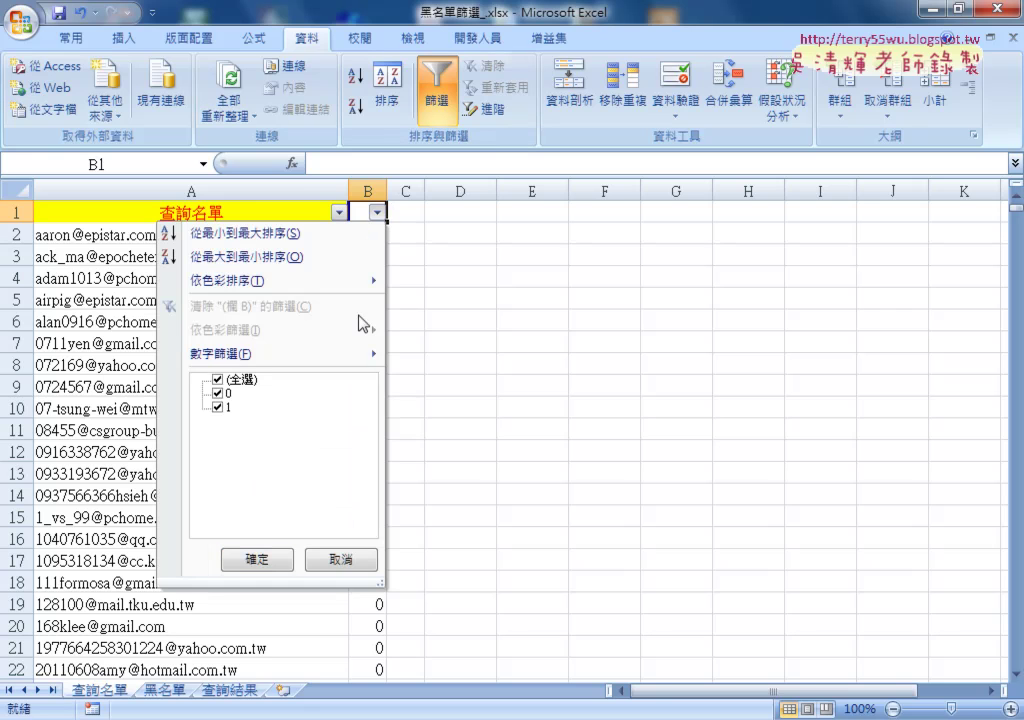
pyautogui.click(238, 380)
pyautogui.click(218, 407)
pyautogui.click(257, 559)
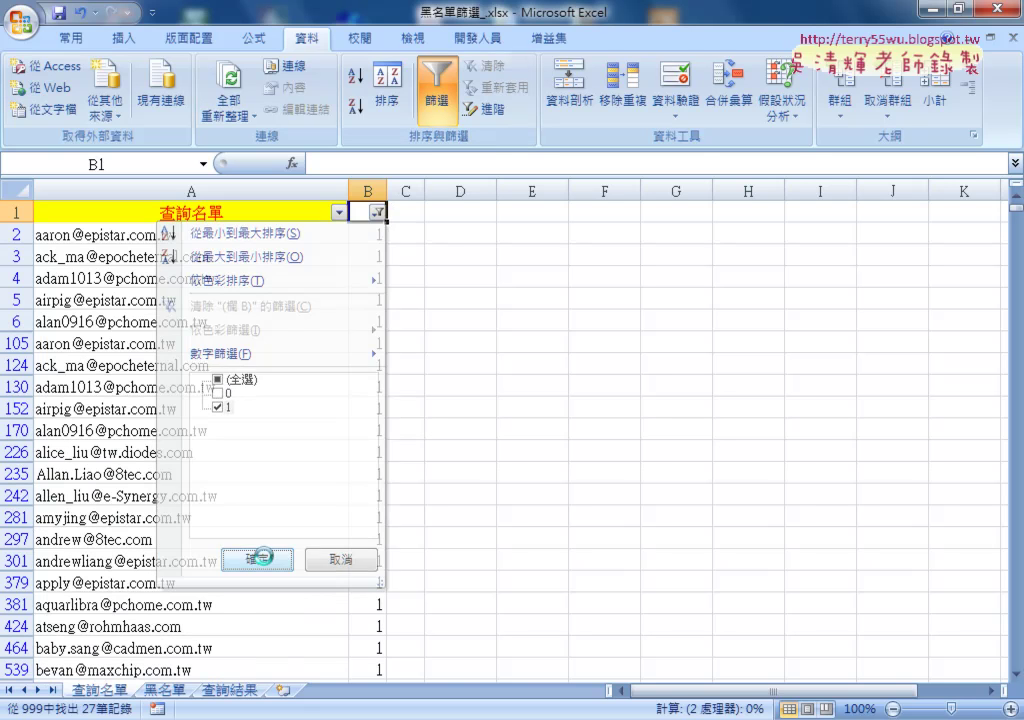
pyautogui.click(268, 234)
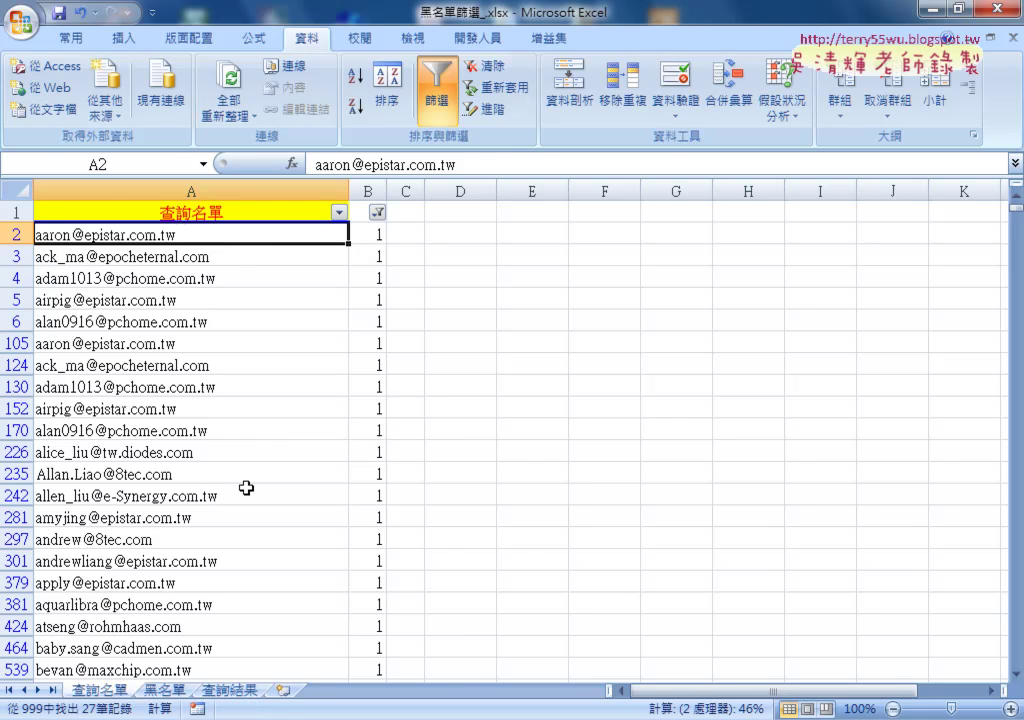
pyautogui.hotkey('ctrl', 'shift', 'Down')
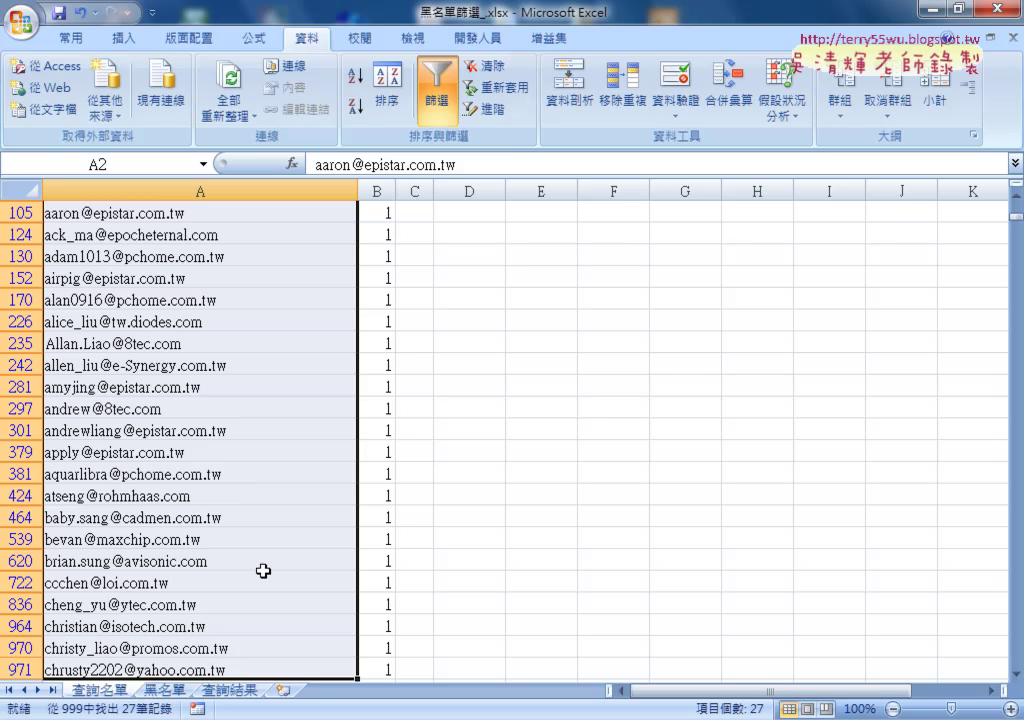
# Check the 27 flagged emails on 查詢結果, then return to the 22222-email 黑名單 sheet.
pyautogui.click(229, 690)
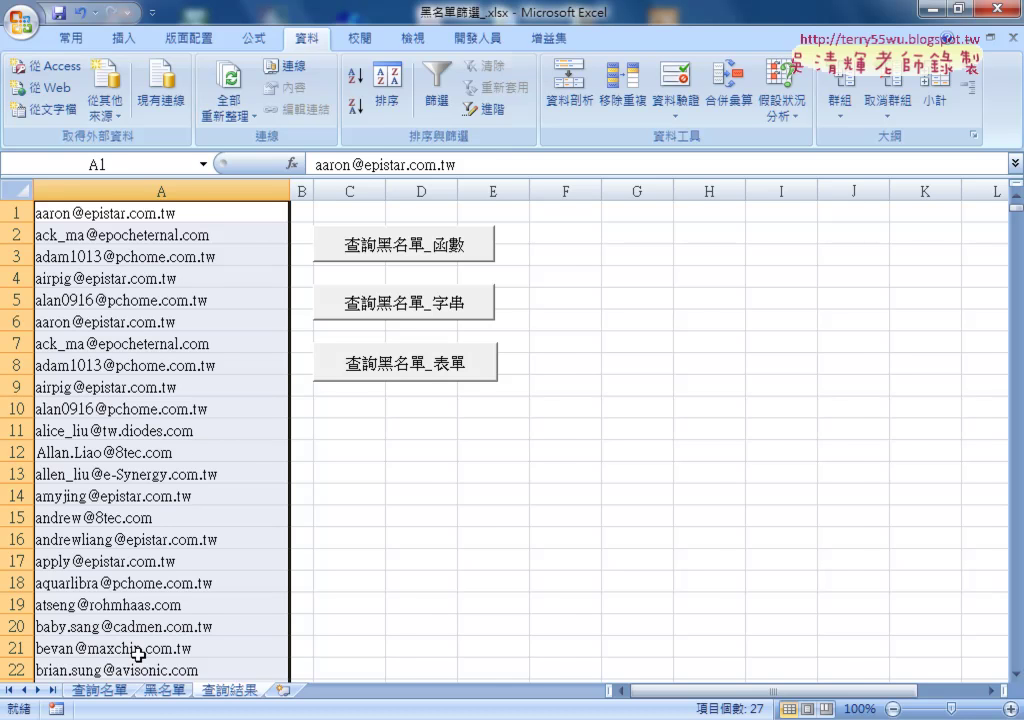
pyautogui.click(163, 690)
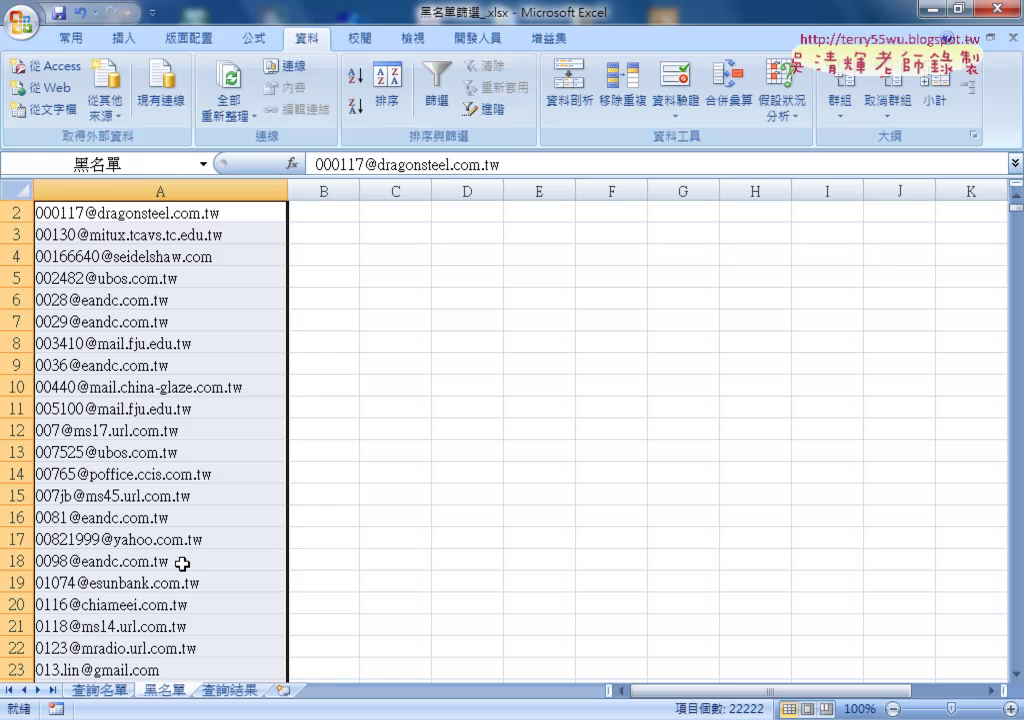
# Dismiss Find and Replace and show the =COUNTIF(黑名單,A2) flag formula in 查詢名單 cell B2.
pyautogui.hotkey('ctrl', 'f')
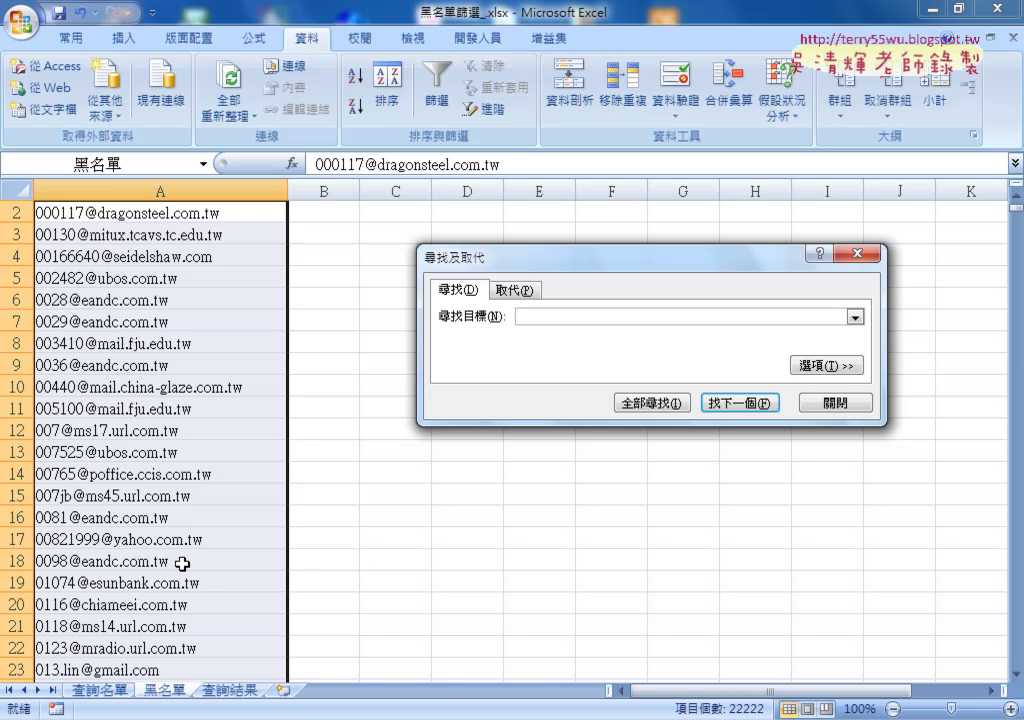
pyautogui.click(836, 402)
pyautogui.click(100, 690)
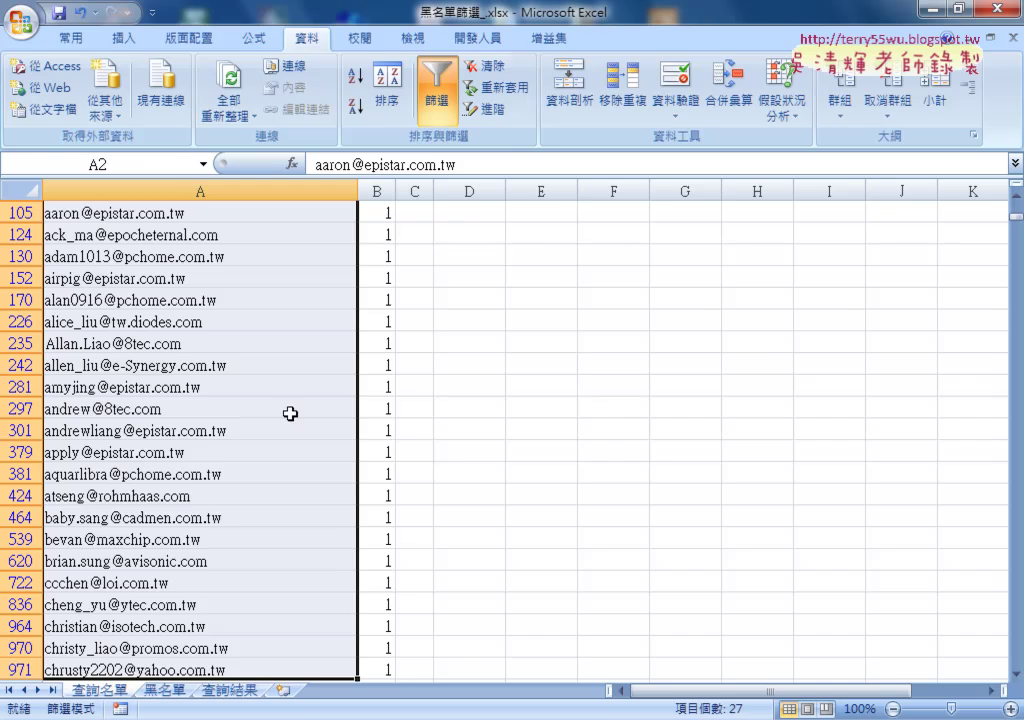
pyautogui.scroll(2, 299, 420)
pyautogui.click(378, 232)
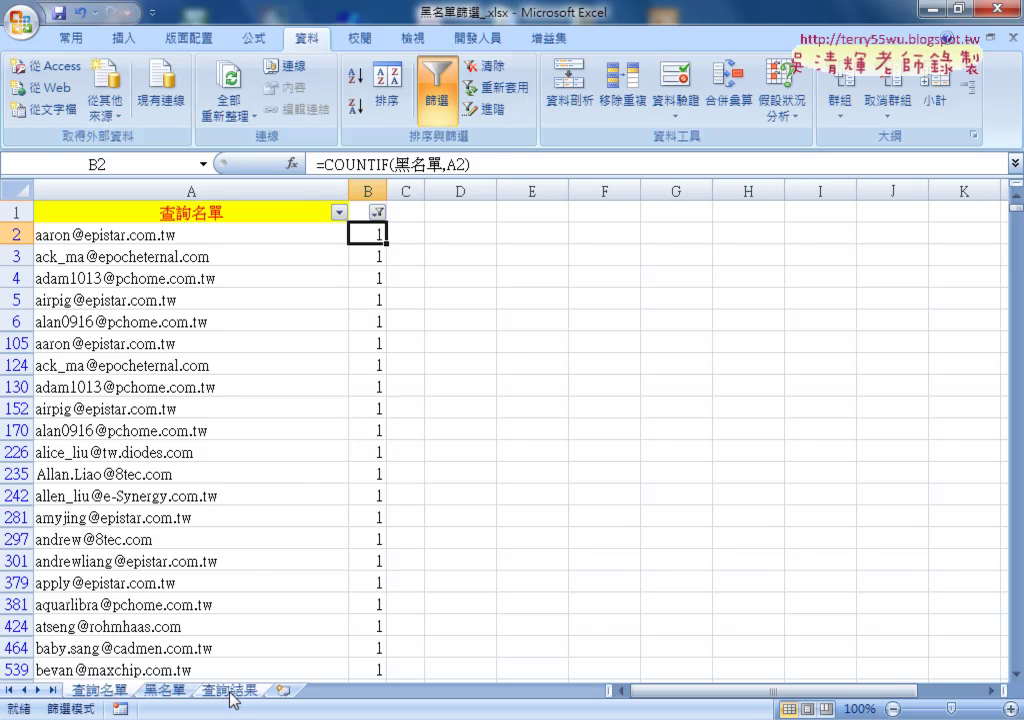
# Select email column A, then view the 27 copied flagged emails on 查詢結果 via cell D11.
pyautogui.click(201, 190)
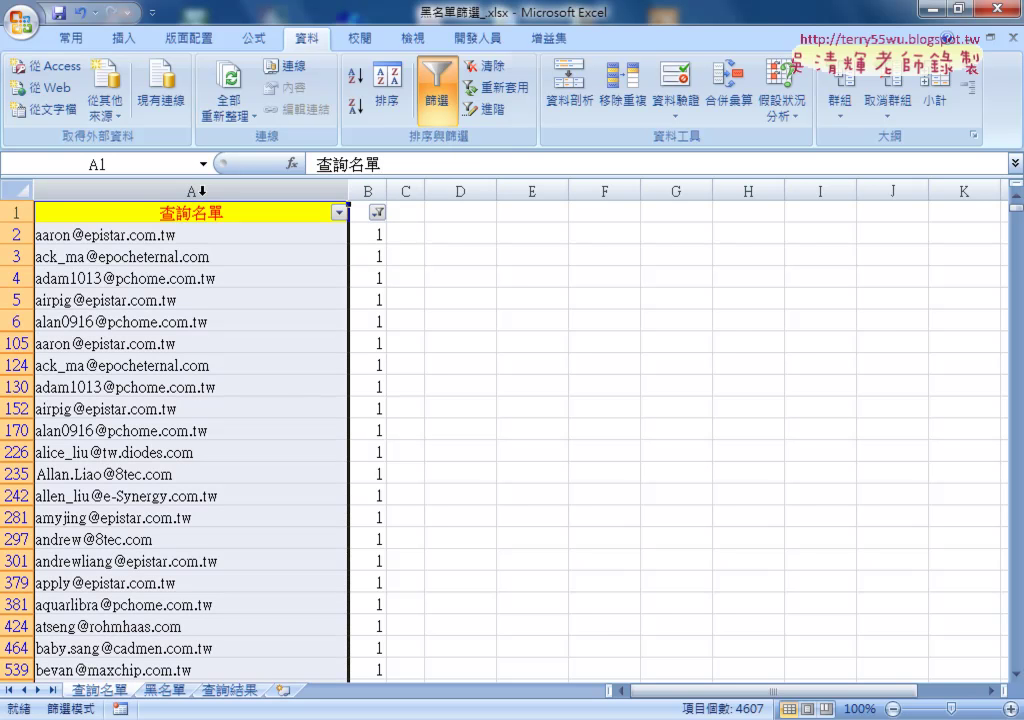
pyautogui.click(229, 690)
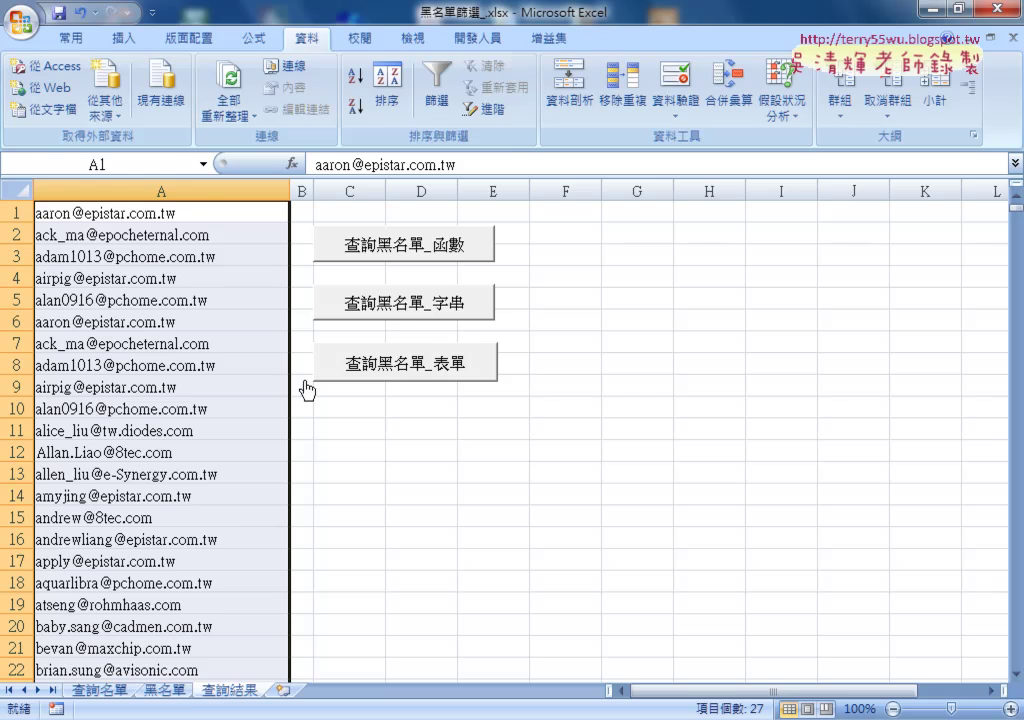
pyautogui.click(397, 437)
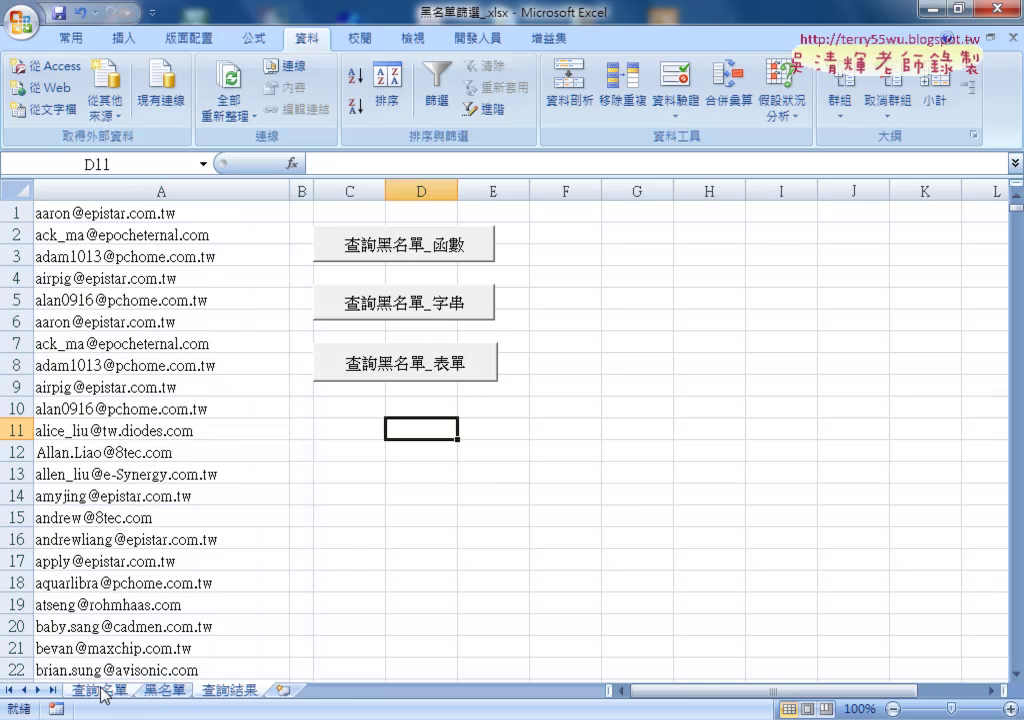
pyautogui.click(163, 690)
pyautogui.click(229, 690)
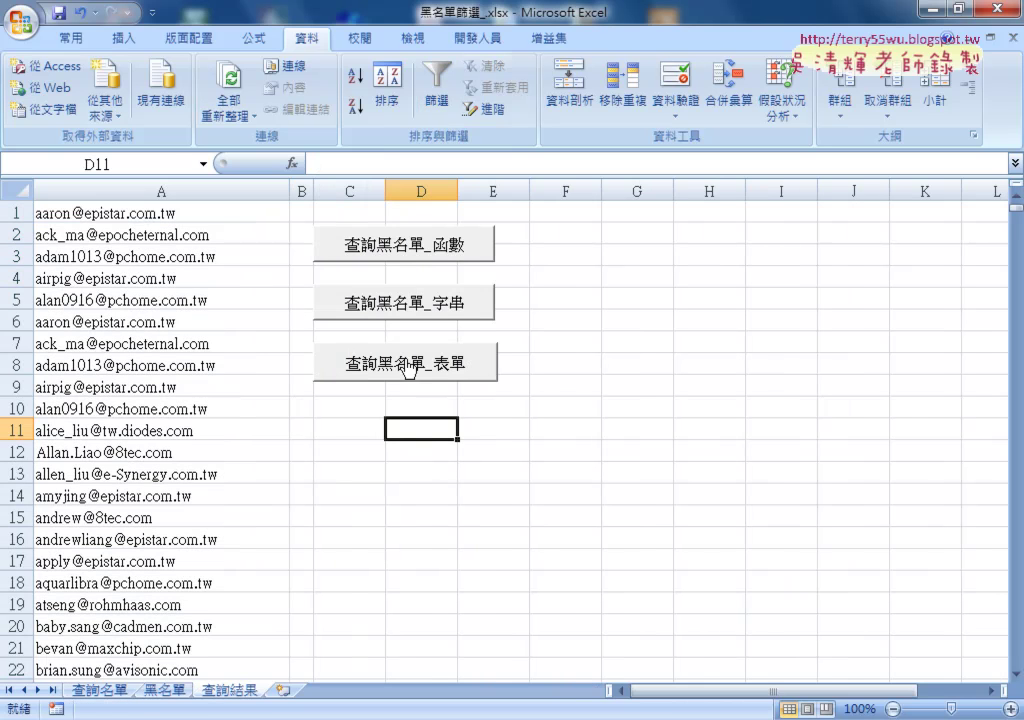